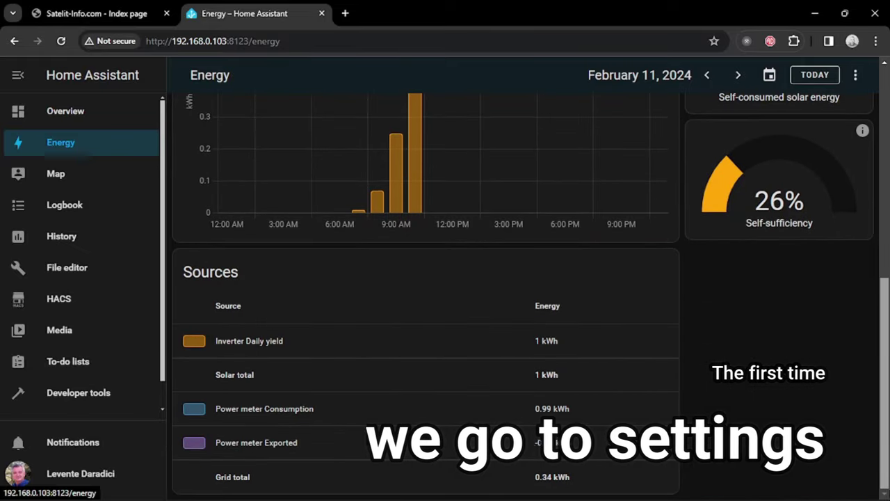
Create a new empty automation from the Automations & scenes settings
{"action": "scroll", "coordinate": [235, 256], "scroll_direction": "up", "scroll_amount": 3}
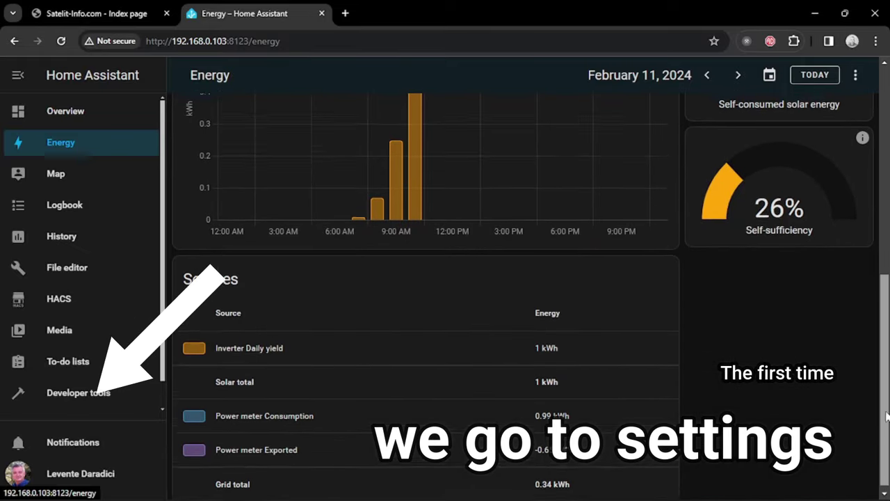
{"action": "scroll", "coordinate": [425, 292], "scroll_direction": "up", "scroll_amount": 4}
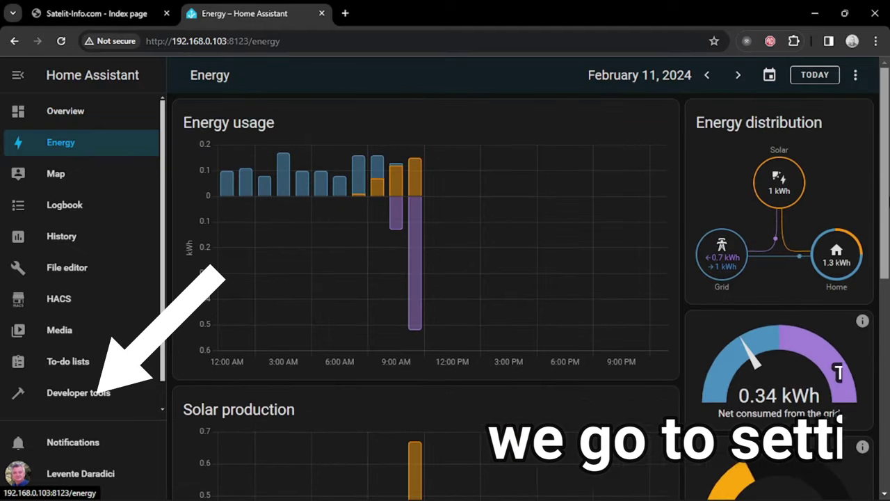
{"action": "scroll", "coordinate": [99, 230], "scroll_direction": "down", "scroll_amount": 1}
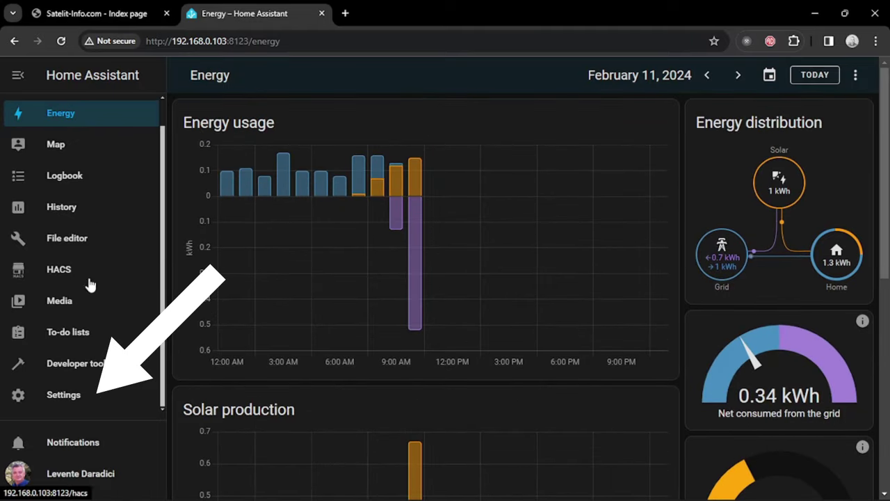
{"action": "left_click", "coordinate": [59, 402]}
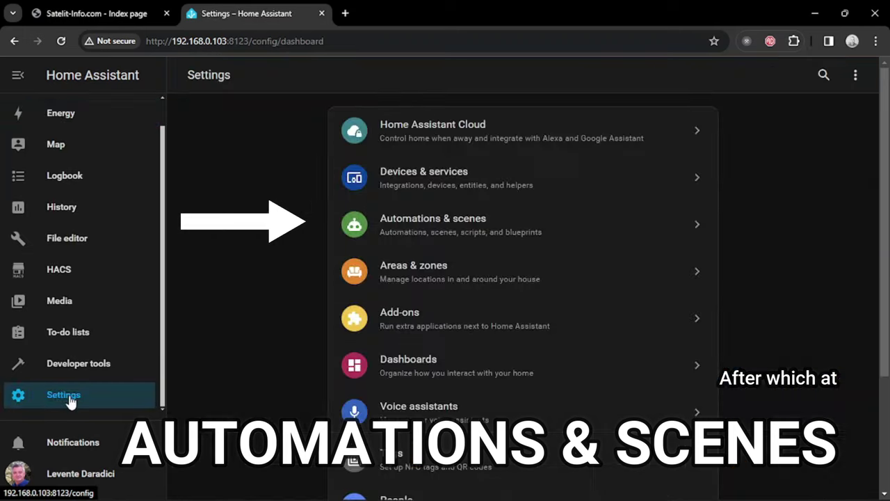
{"action": "left_click", "coordinate": [455, 228]}
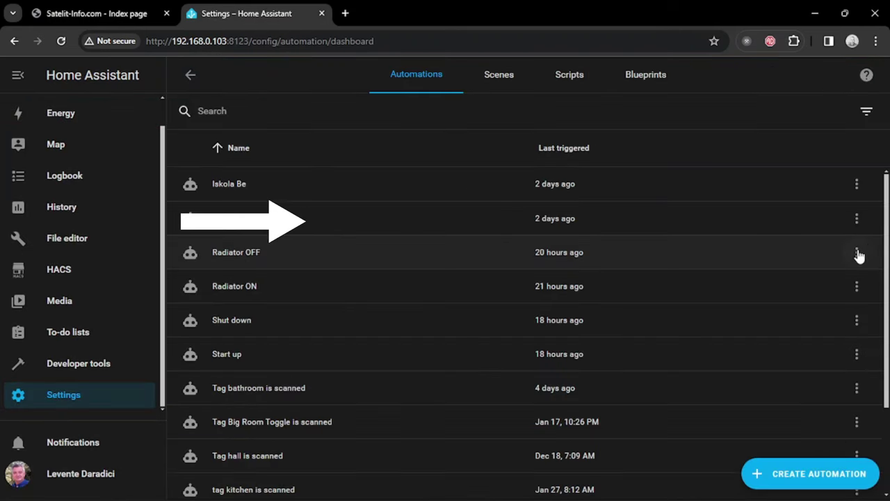
{"action": "left_click", "coordinate": [803, 477]}
{"action": "left_click", "coordinate": [397, 244]}
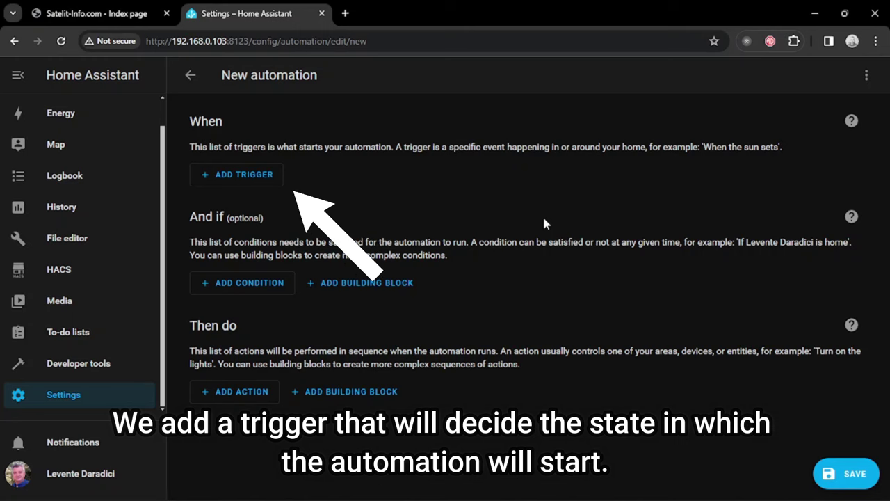
Add a device trigger to the automation and choose Power meter as its device
{"action": "left_click", "coordinate": [254, 176]}
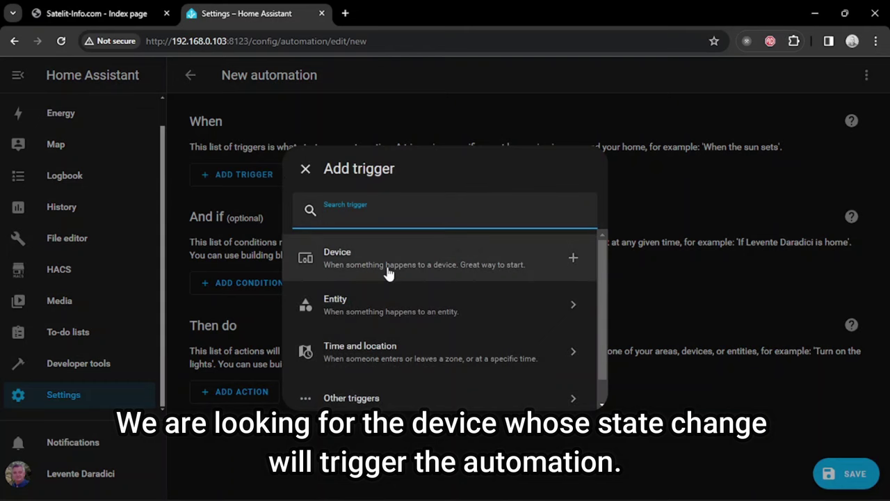
{"action": "left_click", "coordinate": [438, 273]}
{"action": "left_click", "coordinate": [344, 199]}
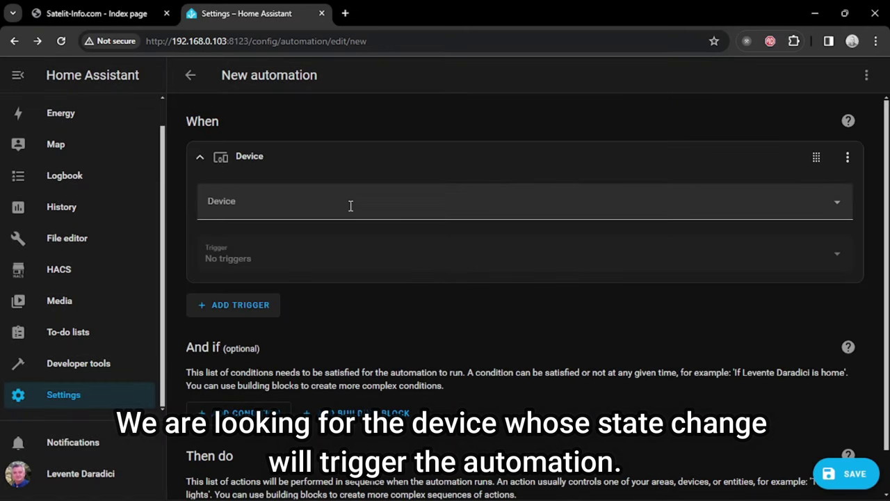
{"action": "type", "text": "Meter"}
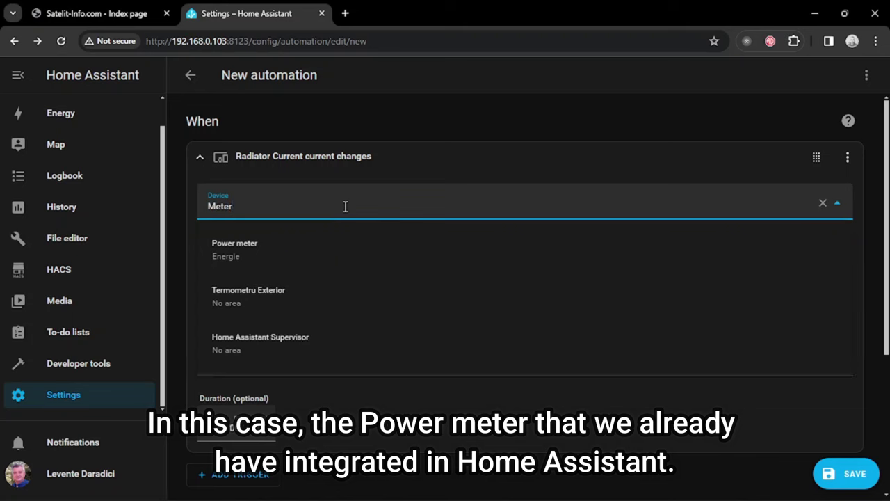
{"action": "left_click", "coordinate": [255, 246]}
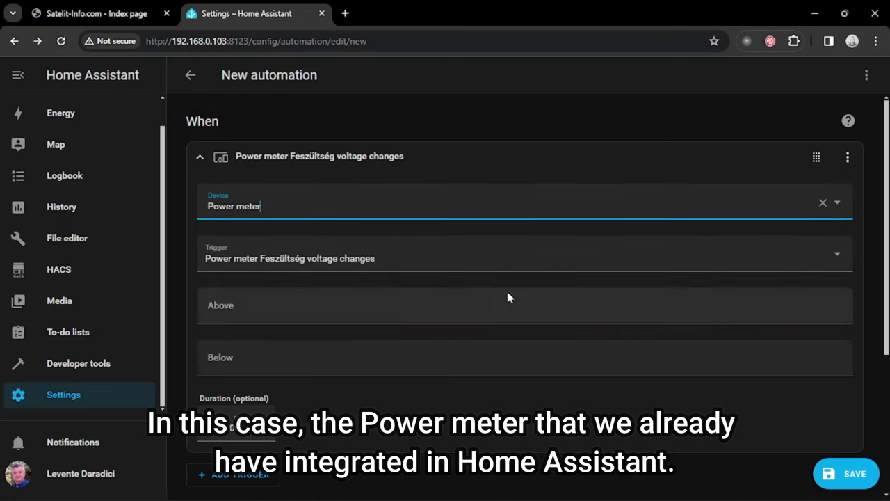
Set the trigger to Power meter Active power power changes, with an above value of 1300 W
{"action": "left_click", "coordinate": [837, 258]}
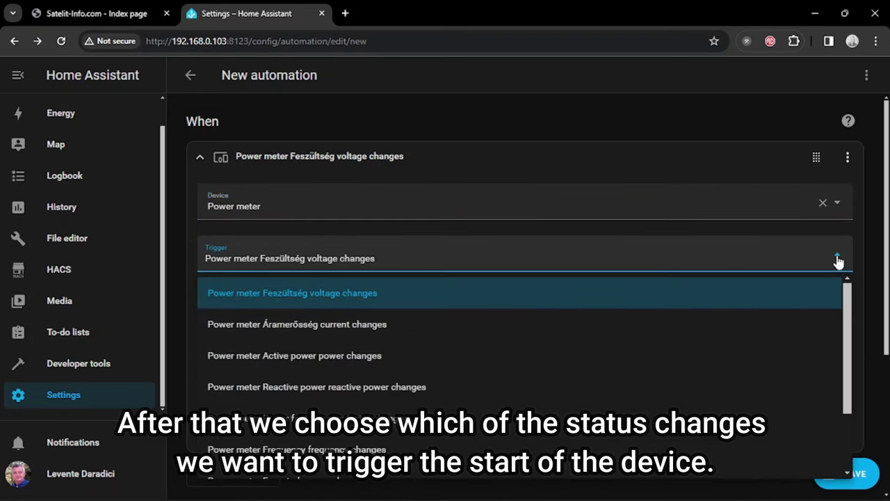
{"action": "left_click", "coordinate": [307, 355]}
{"action": "left_click", "coordinate": [451, 314]}
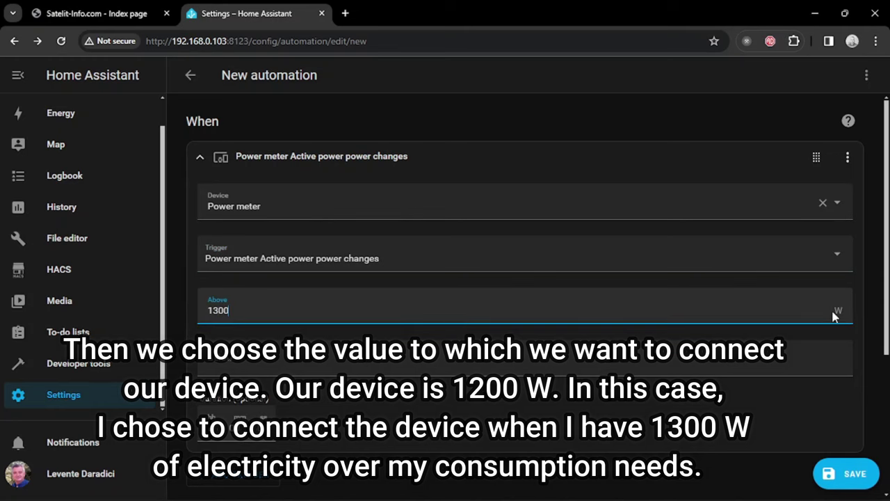
Add a device condition to the automation and choose Radiator as its device
{"action": "scroll", "coordinate": [495, 312], "scroll_direction": "down", "scroll_amount": 3}
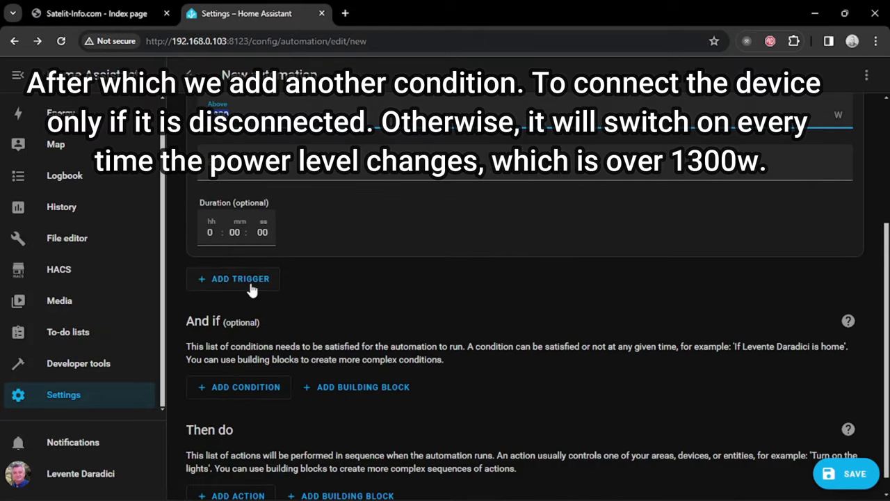
{"action": "scroll", "coordinate": [381, 296], "scroll_direction": "down", "scroll_amount": 1}
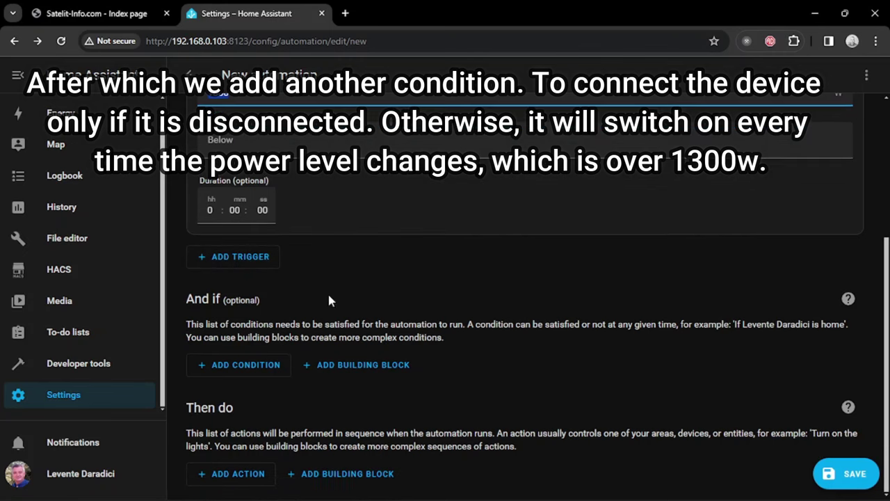
{"action": "left_click", "coordinate": [238, 364]}
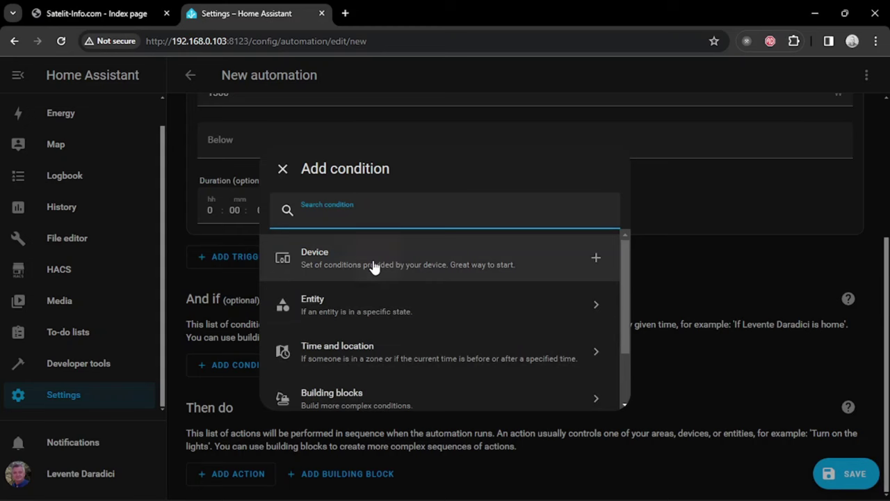
{"action": "left_click", "coordinate": [373, 266]}
{"action": "left_click", "coordinate": [371, 369]}
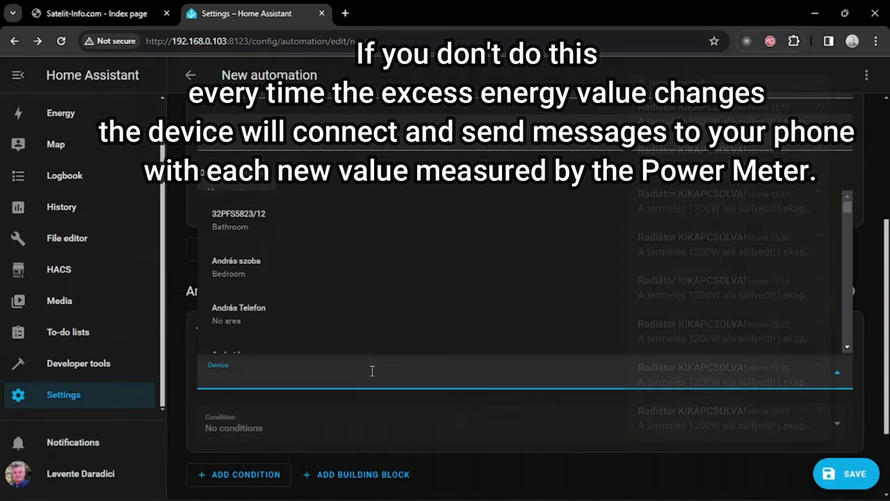
{"action": "type", "text": "radi"}
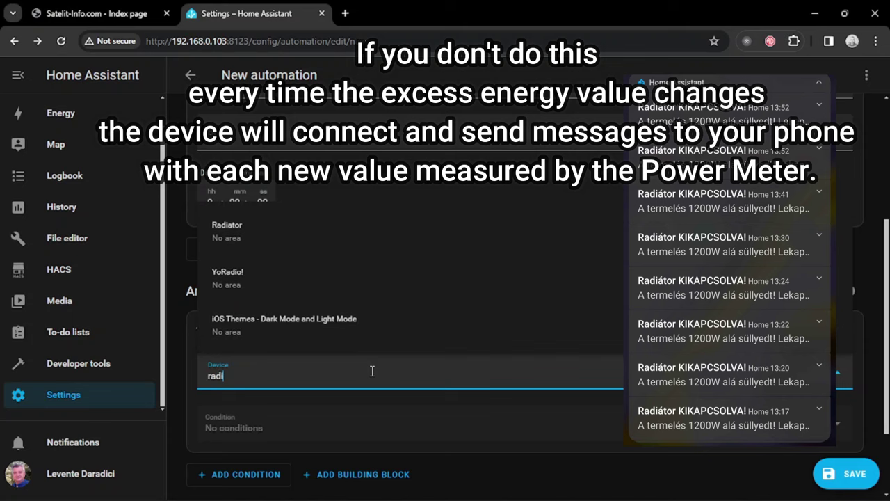
{"action": "type", "text": "a"}
{"action": "left_click", "coordinate": [319, 337]}
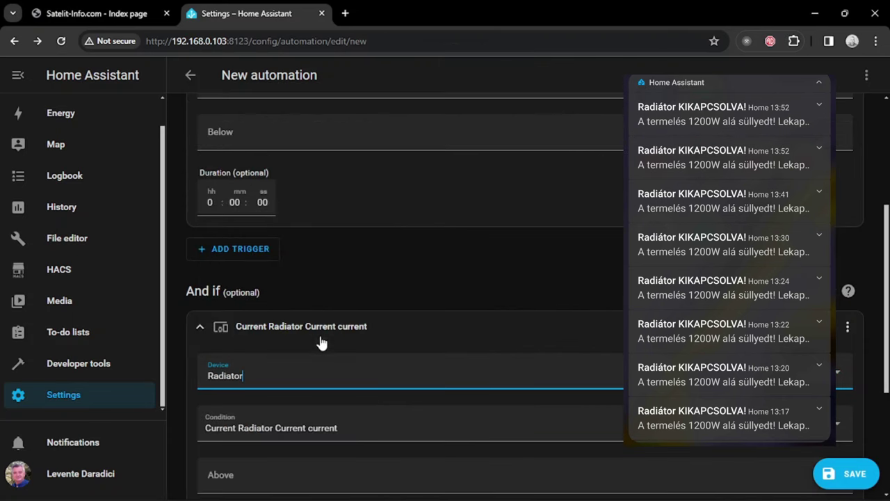
Set the device condition to Radiator is off
{"action": "scroll", "coordinate": [322, 341], "scroll_direction": "down", "scroll_amount": 2}
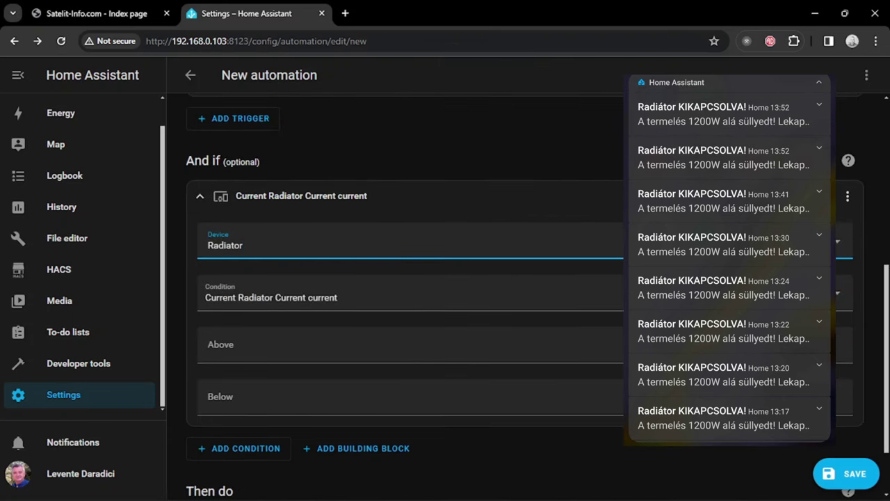
{"action": "left_click", "coordinate": [840, 298]}
{"action": "left_click", "coordinate": [255, 426]}
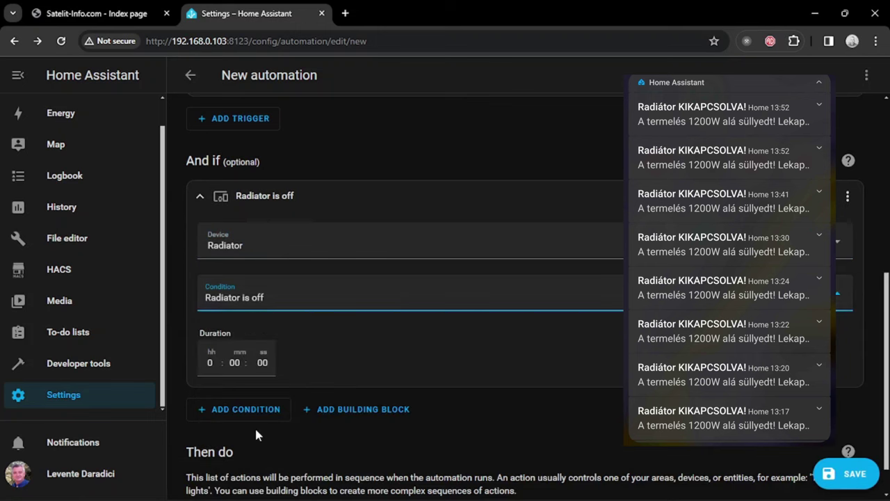
Add a device action for the Radiator and set it to Turn on Radiator
{"action": "scroll", "coordinate": [484, 310], "scroll_direction": "down", "scroll_amount": 1}
{"action": "left_click", "coordinate": [233, 474]}
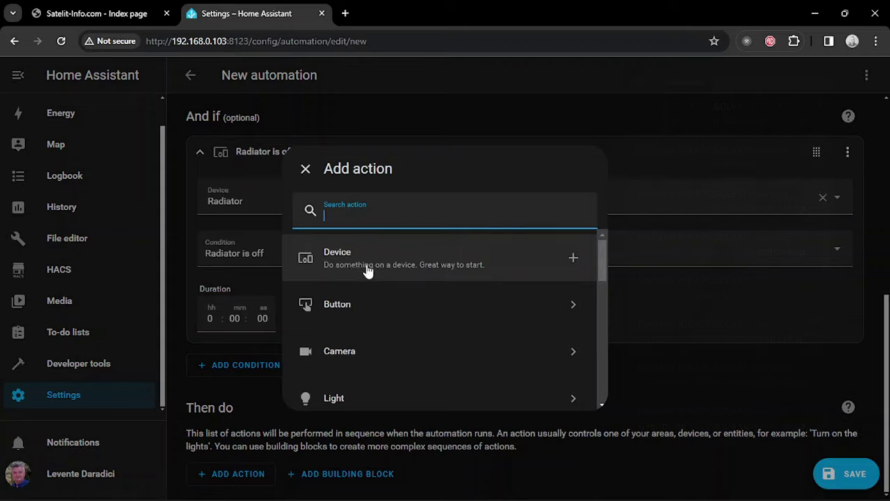
{"action": "left_click", "coordinate": [368, 268]}
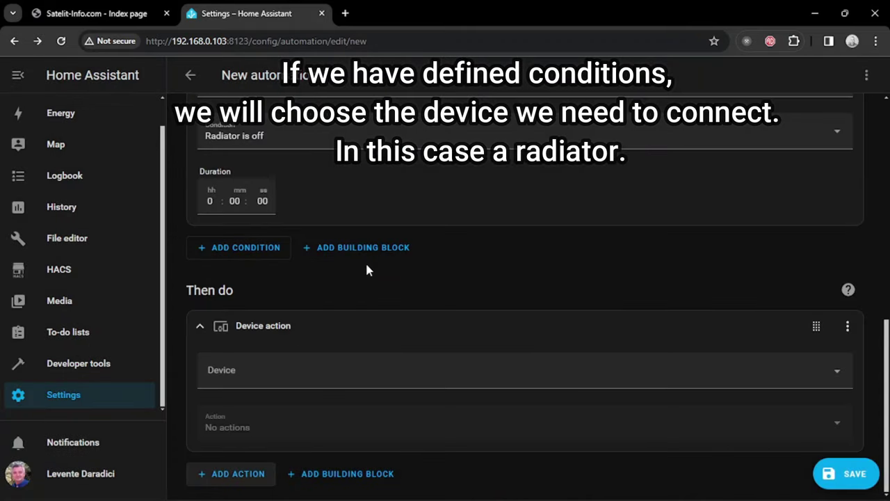
{"action": "left_click", "coordinate": [362, 378]}
{"action": "type", "text": "radia"}
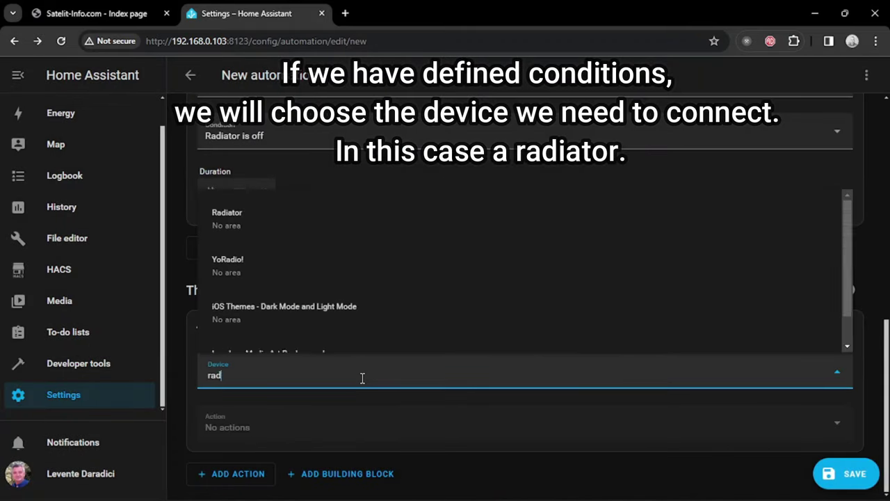
{"action": "left_click", "coordinate": [266, 336]}
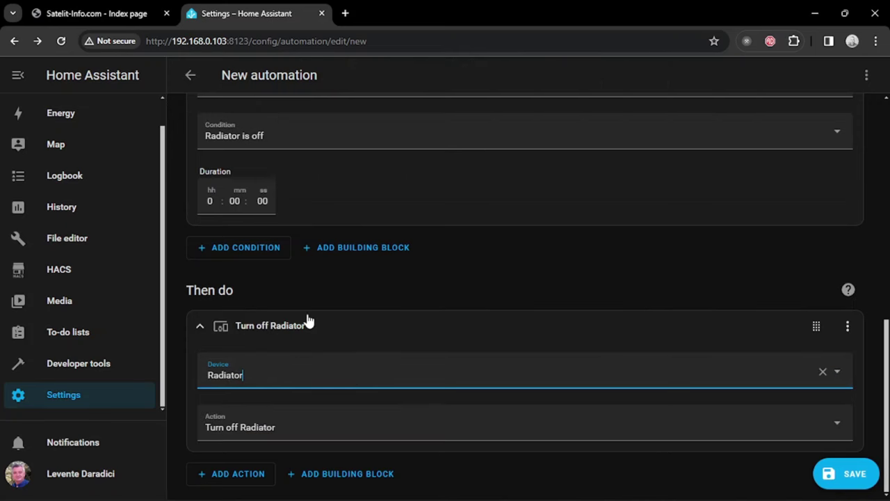
{"action": "left_click", "coordinate": [835, 427]}
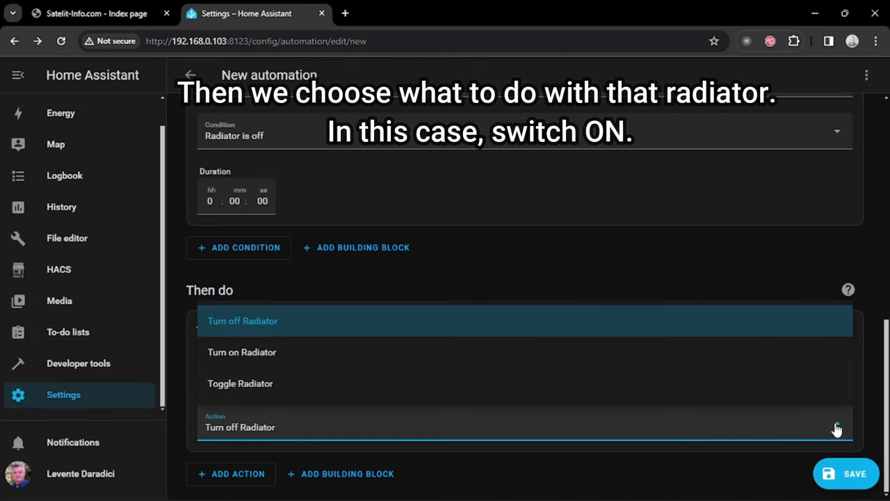
{"action": "left_click", "coordinate": [243, 353]}
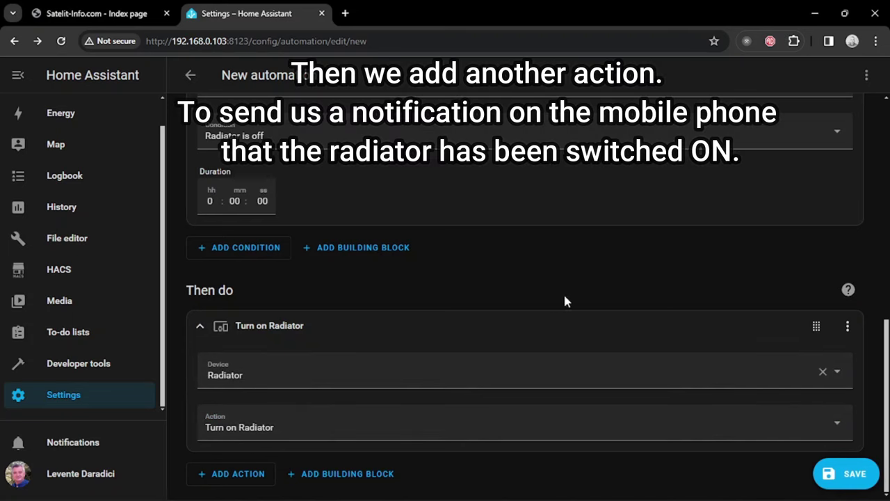
Add a second device action that sends a notification to the SM-M515F phone
{"action": "left_click", "coordinate": [244, 478]}
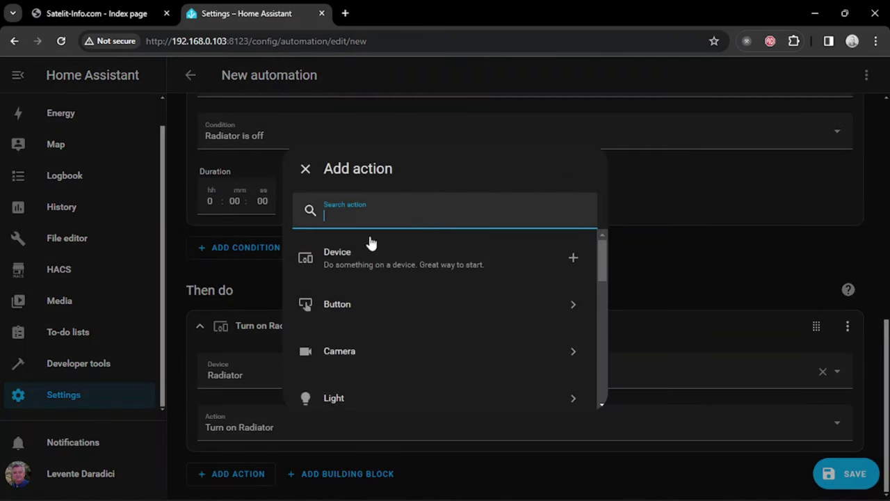
{"action": "left_click", "coordinate": [338, 265]}
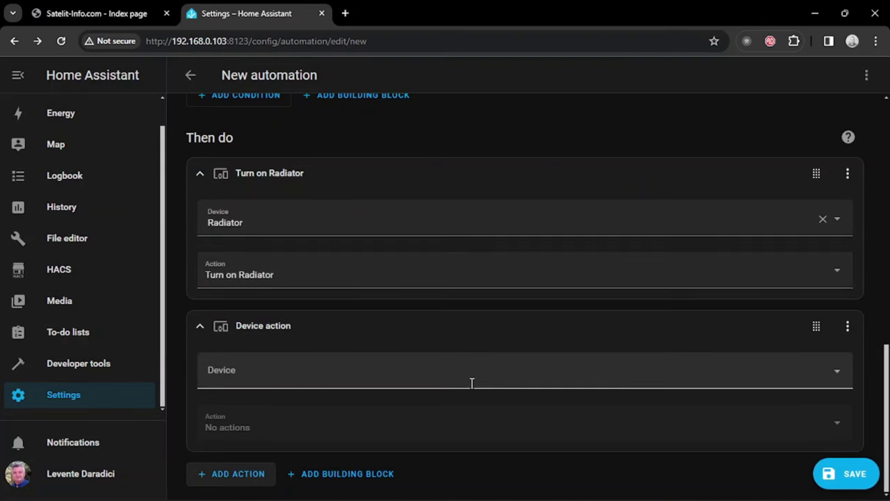
{"action": "left_click", "coordinate": [309, 372]}
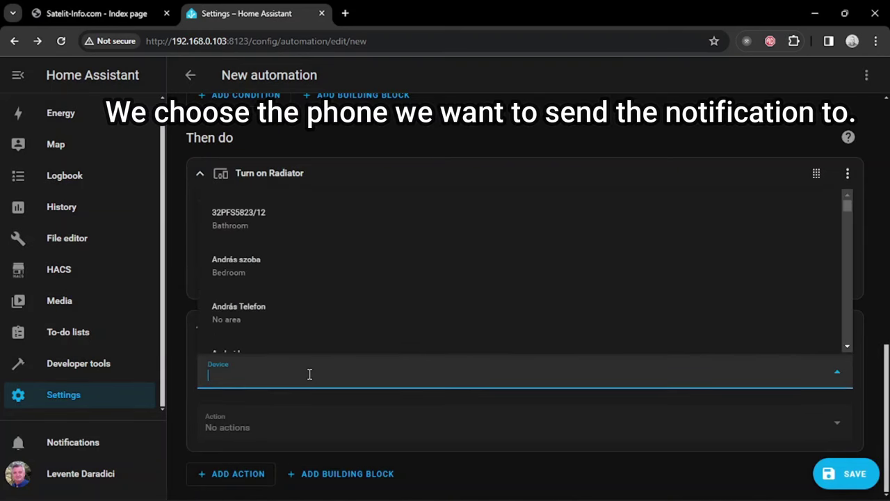
{"action": "type", "text": "m5"}
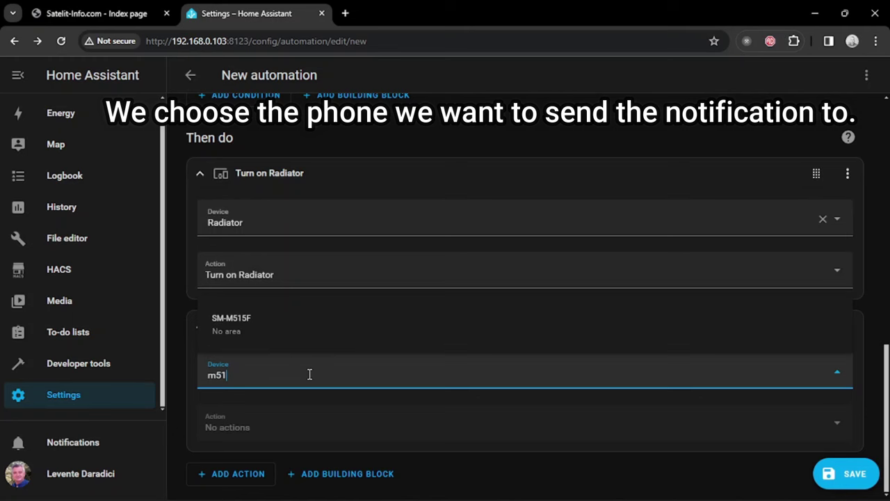
{"action": "type", "text": "1"}
{"action": "left_click", "coordinate": [227, 335]}
{"action": "scroll", "coordinate": [347, 386], "scroll_direction": "down", "scroll_amount": 1}
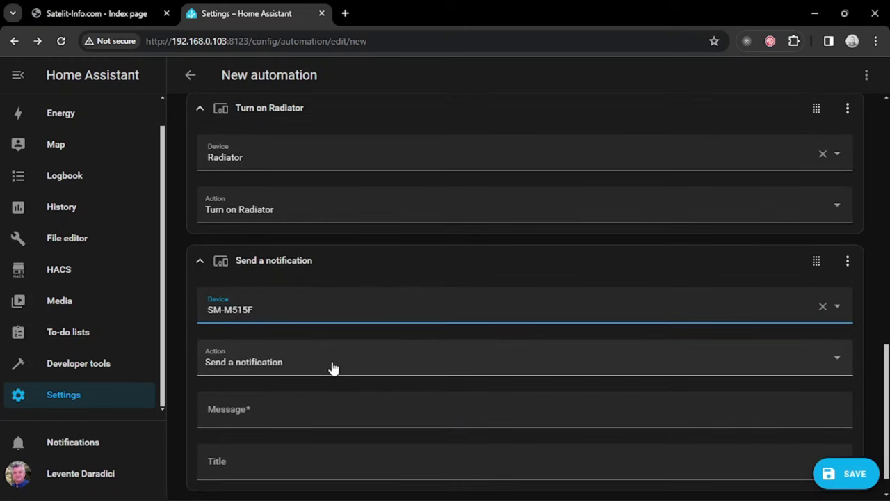
{"action": "left_click", "coordinate": [332, 367]}
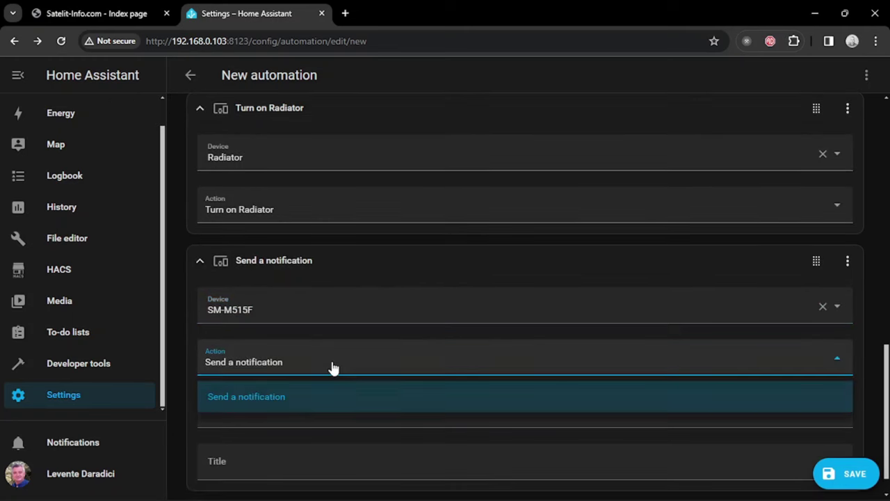
{"action": "left_click", "coordinate": [310, 403]}
Enter the notification message "Radiator ON! I connected the radiator because the energy surplus is over 1300W!" and reuse "Radiator ON!" as its title
{"action": "left_click", "coordinate": [318, 411]}
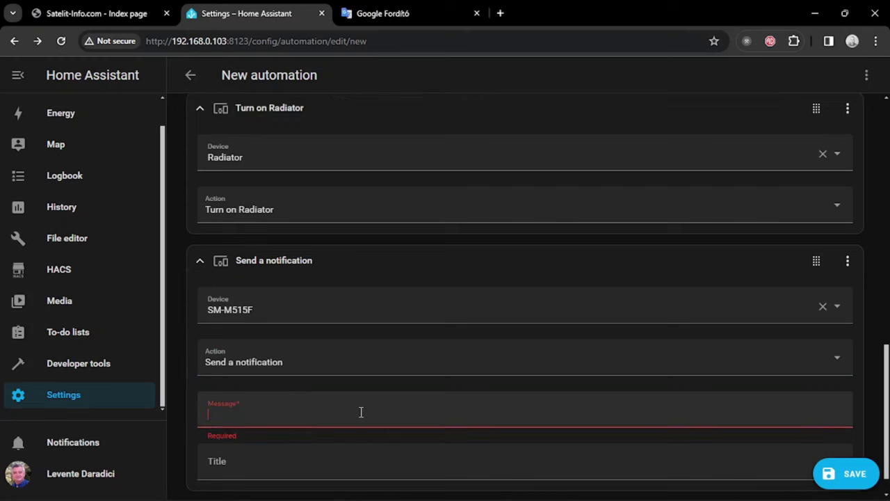
{"action": "type", "text": "Radiator ON! I connected the radiator because the energy surplus is over 1300W!"}
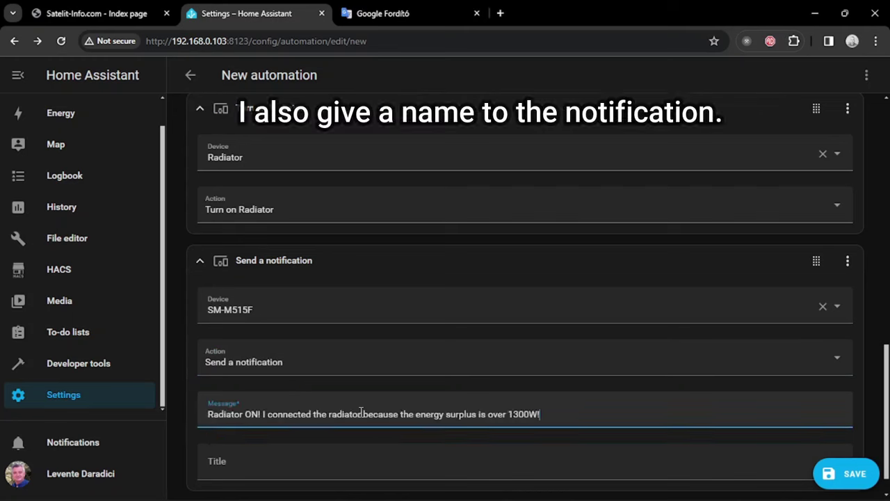
{"action": "left_click_drag", "start_coordinate": [263, 414], "coordinate": [205, 421]}
{"action": "key", "text": "ctrl+c"}
{"action": "left_click", "coordinate": [247, 464]}
{"action": "key", "text": "ctrl+v"}
Remove the leading "Radiator ON!" from the notification message so it reads "I connected the radiator because the energy surplus is over 1300W!"
{"action": "left_click", "coordinate": [264, 415]}
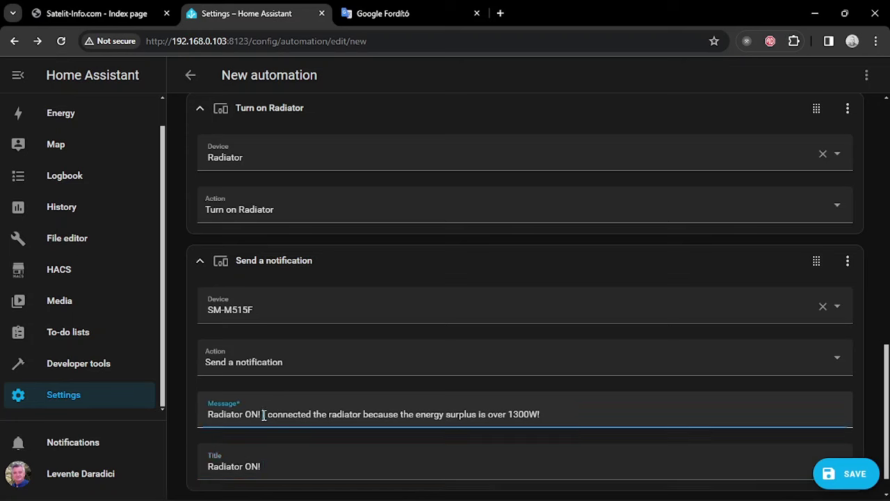
{"action": "key", "text": "BackSpace"}
{"action": "key", "text": "BackSpace"}
{"action": "key", "text": "BackSpace"}
{"action": "key", "text": "BackSpace"}
{"action": "key", "text": "BackSpace"}
{"action": "key", "text": "BackSpace"}
{"action": "key", "text": "BackSpace"}
{"action": "key", "text": "BackSpace"}
{"action": "key", "text": "BackSpace"}
{"action": "key", "text": "BackSpace"}
{"action": "key", "text": "BackSpace"}
{"action": "key", "text": "BackSpace"}
{"action": "key", "text": "BackSpace"}
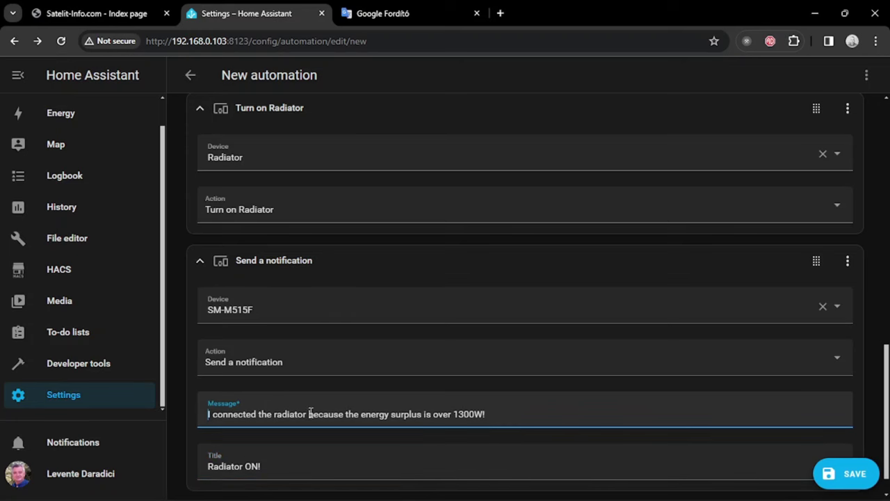
Review the automation's power trigger and 1300 W threshold, the radiator condition, and the turn-on and notification actions
{"action": "scroll", "coordinate": [637, 320], "scroll_direction": "down", "scroll_amount": 1}
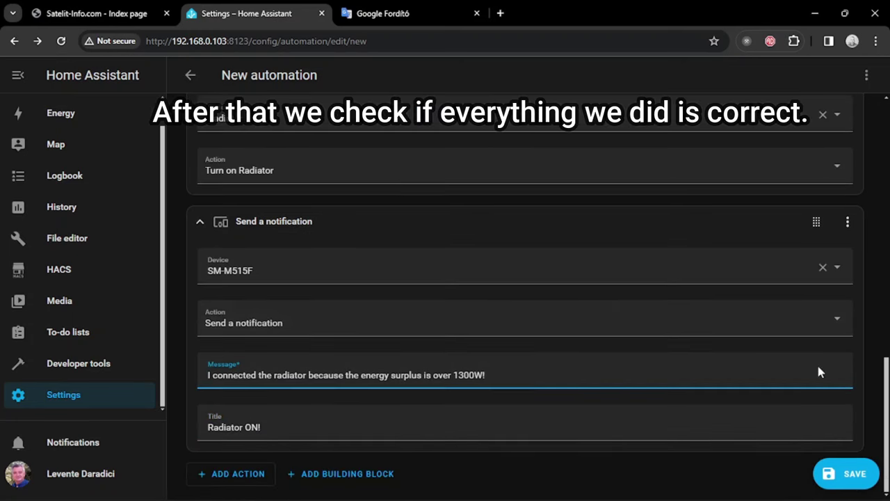
{"action": "scroll", "coordinate": [430, 324], "scroll_direction": "up", "scroll_amount": 15}
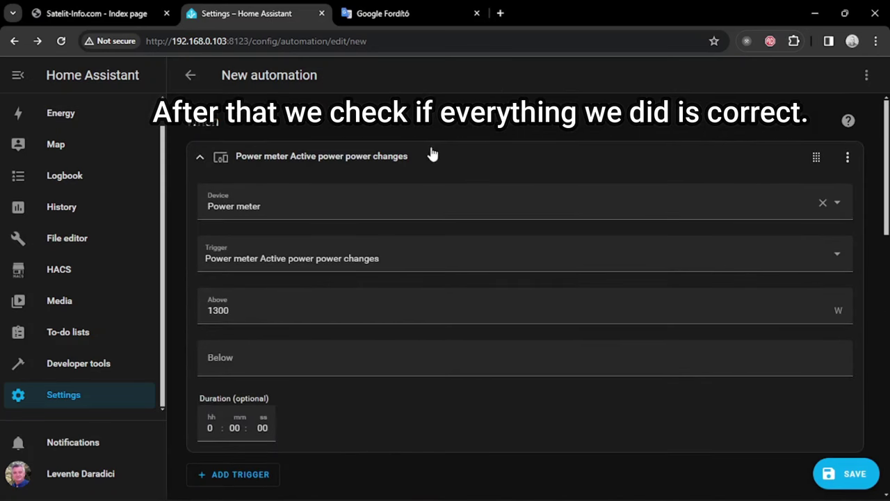
{"action": "left_click_drag", "start_coordinate": [411, 260], "coordinate": [200, 265]}
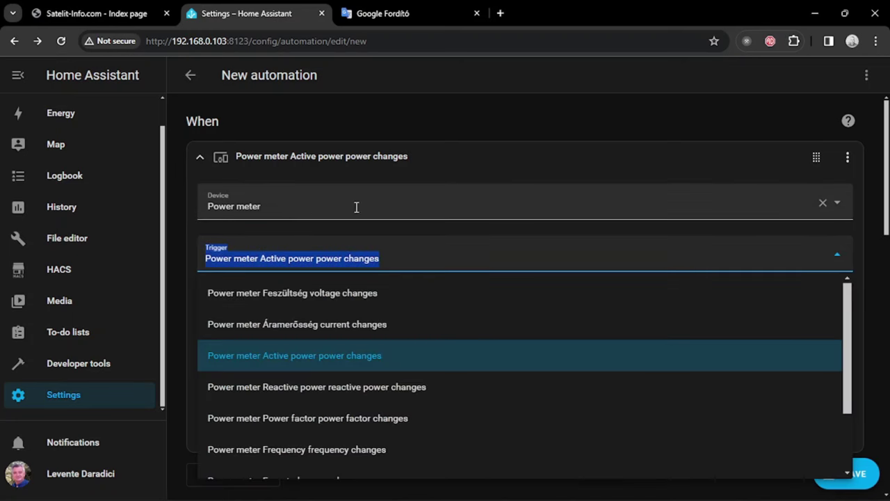
{"action": "left_click", "coordinate": [428, 364]}
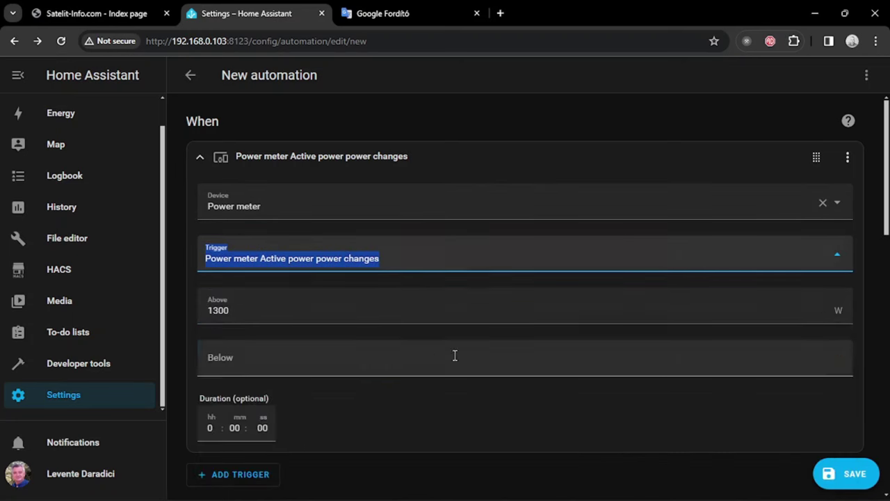
{"action": "left_click", "coordinate": [516, 315]}
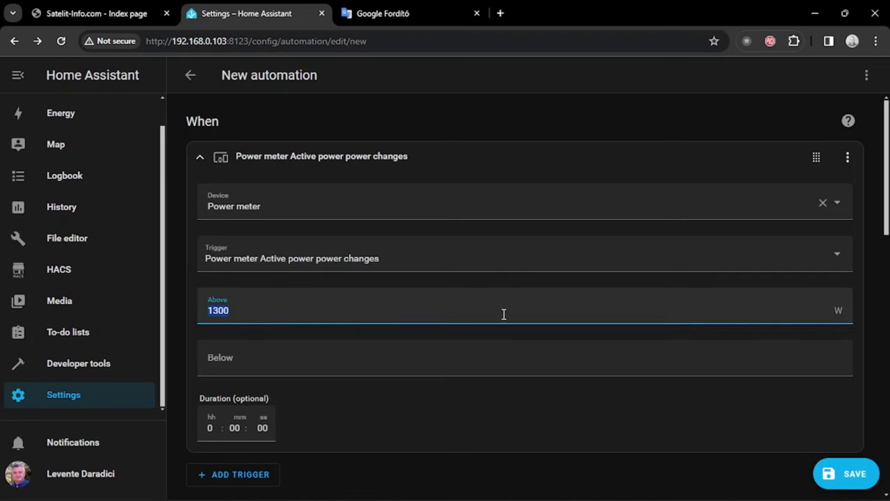
{"action": "scroll", "coordinate": [503, 313], "scroll_direction": "down", "scroll_amount": 9}
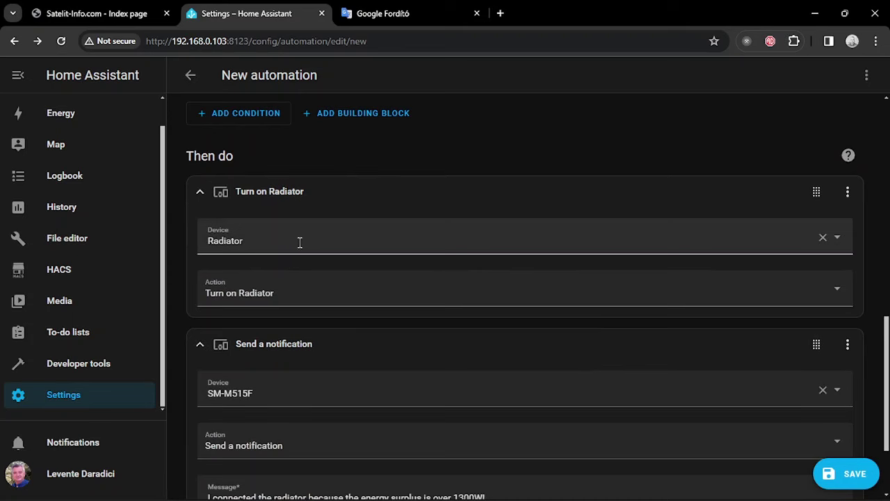
{"action": "scroll", "coordinate": [306, 292], "scroll_direction": "up", "scroll_amount": 4}
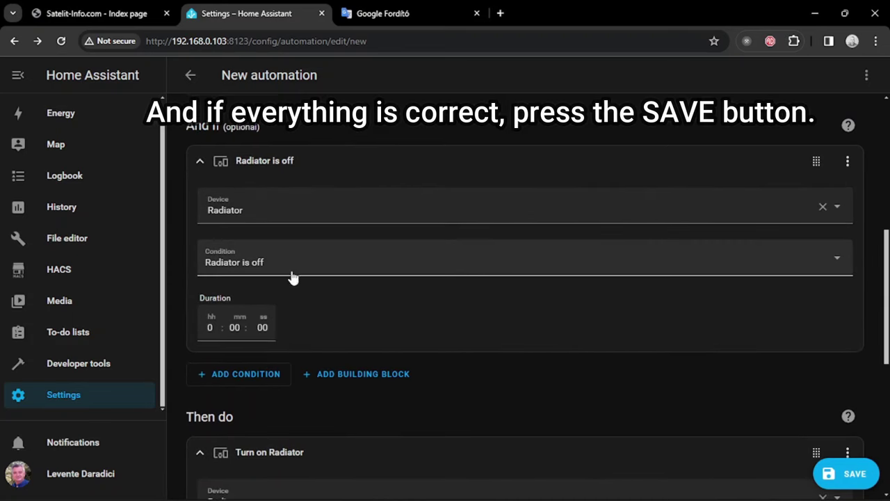
{"action": "scroll", "coordinate": [557, 306], "scroll_direction": "down", "scroll_amount": 1}
{"action": "scroll", "coordinate": [580, 306], "scroll_direction": "down", "scroll_amount": 4}
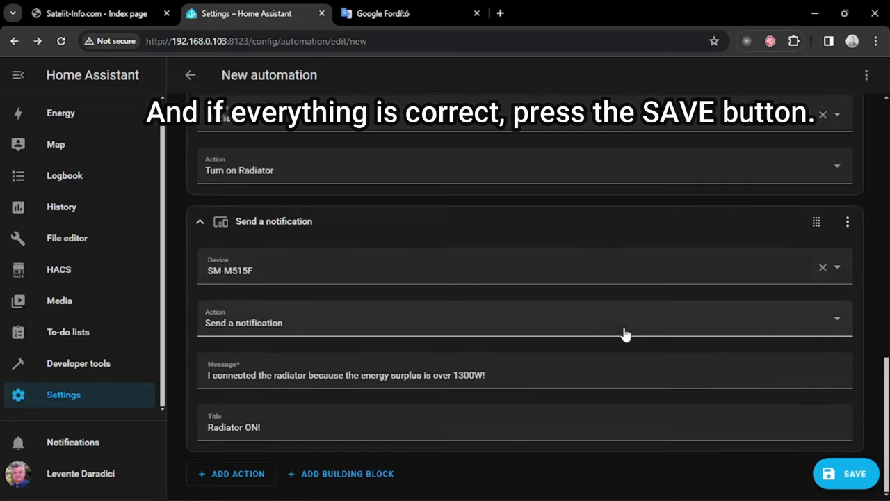
Start saving the automation and replace its default name with "RADIATOR ON"
{"action": "left_click", "coordinate": [854, 478]}
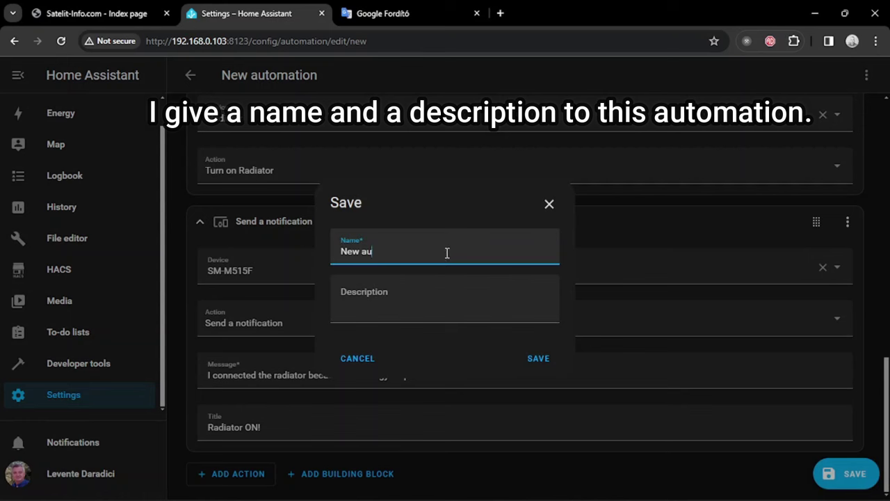
{"action": "key", "text": "BackSpace"}
{"action": "key", "text": "BackSpace"}
{"action": "key", "text": "BackSpace"}
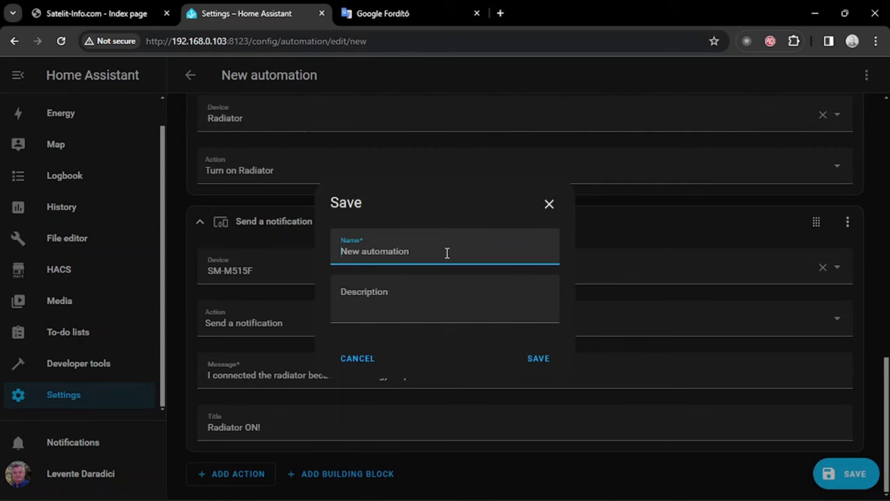
{"action": "type", "text": "ON"}
{"action": "key", "text": "BackSpace"}
{"action": "key", "text": "BackSpace"}
{"action": "type", "text": "RADIATOR ON"}
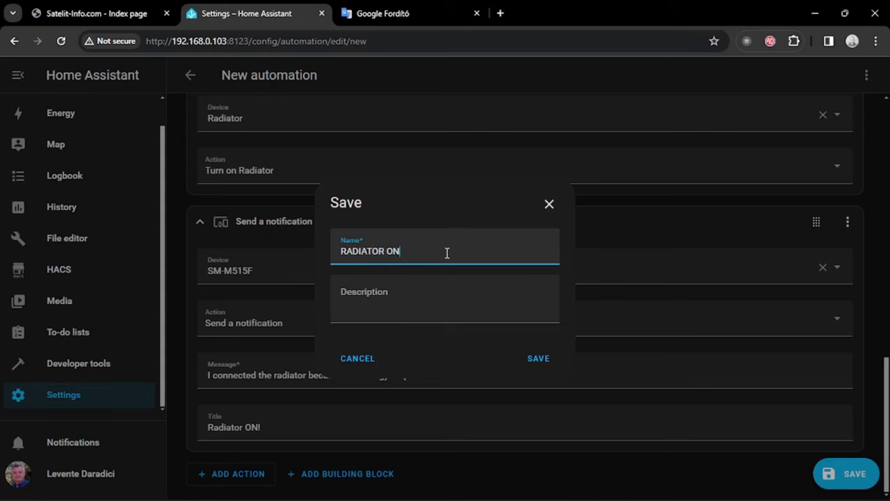
Enter the description "Turn ON the RADIATOR if the extra energy is over 1300W." and save the automation
{"action": "key", "text": "Tab"}
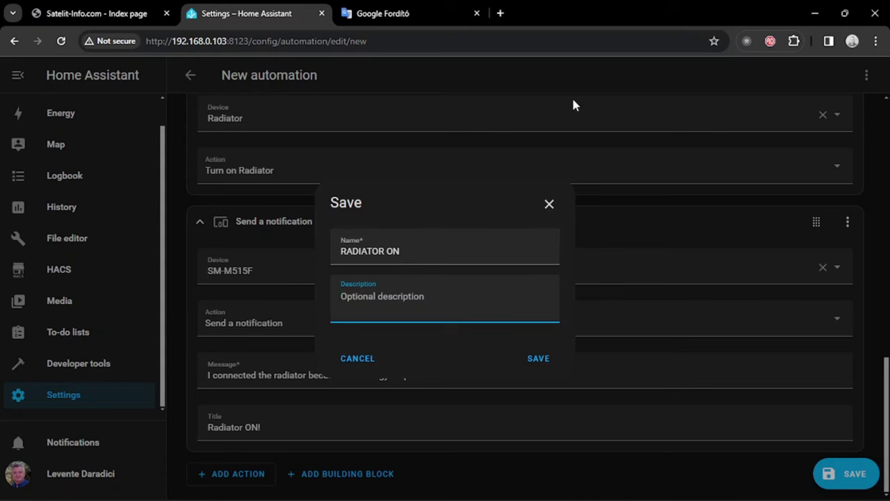
{"action": "type", "text": "T"}
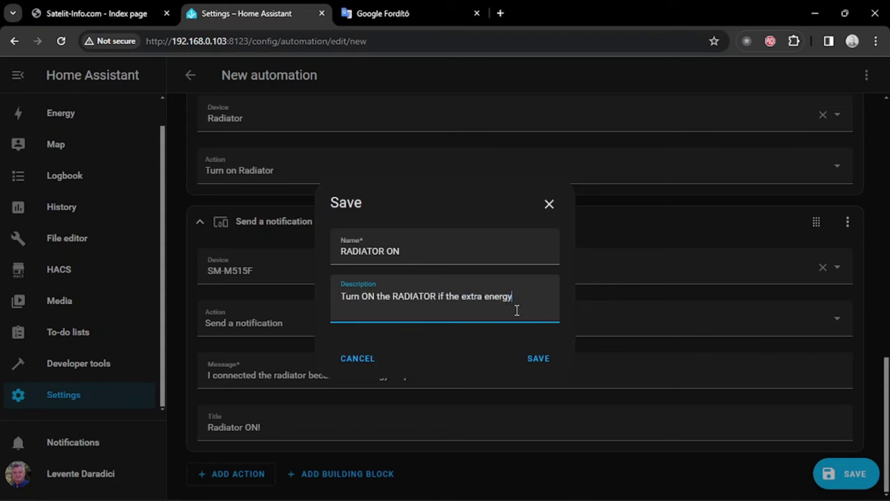
{"action": "type", "text": "s over 13"}
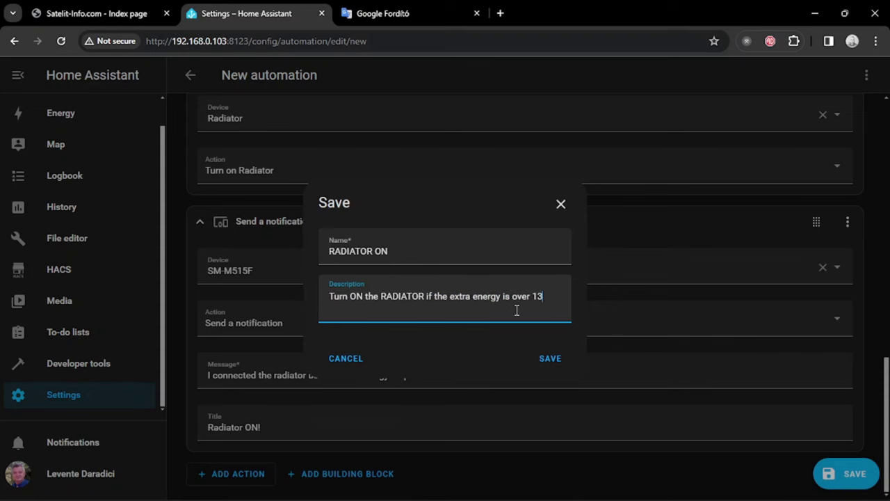
{"action": "type", "text": "00W."}
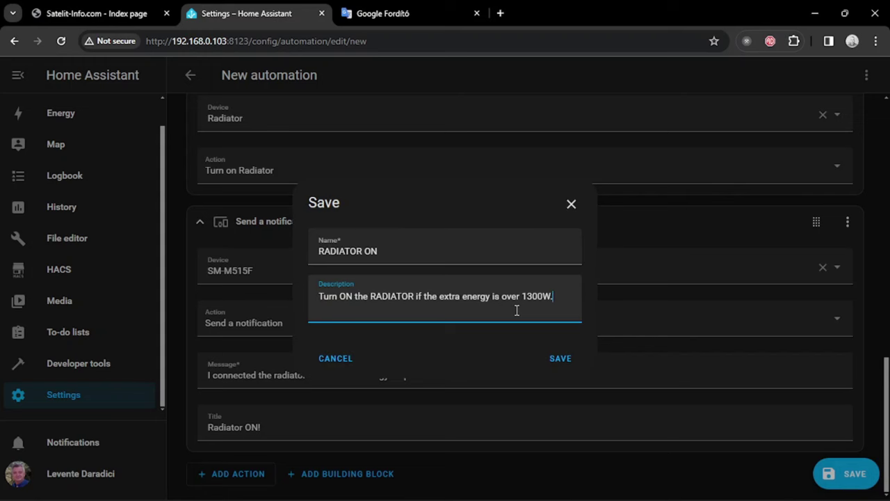
{"action": "left_click", "coordinate": [564, 362]}
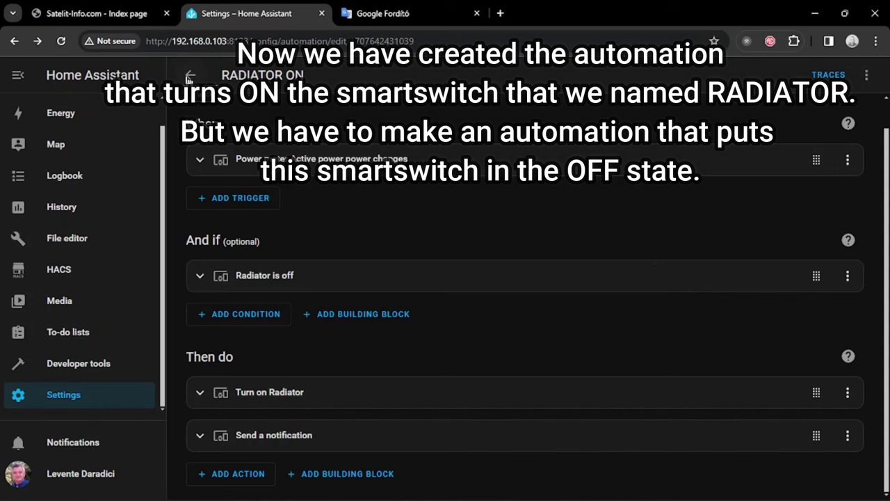
Return to the automations list, create a new empty automation and begin adding a trigger
{"action": "left_click", "coordinate": [189, 75]}
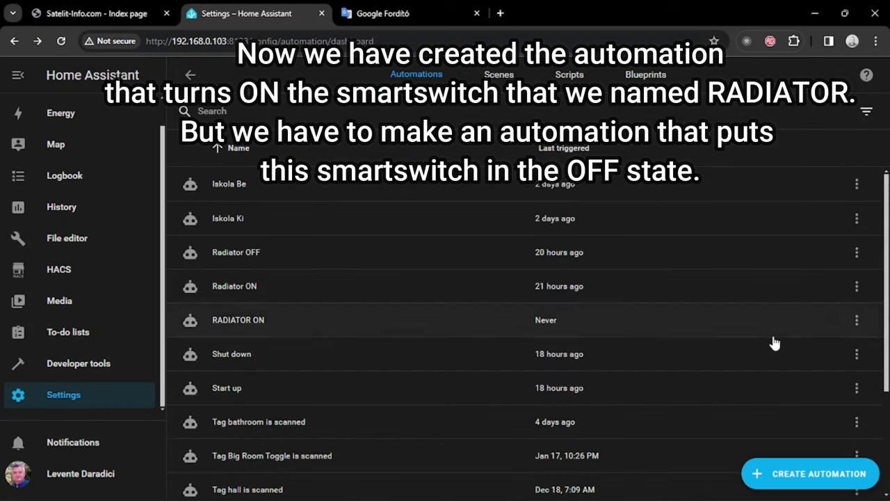
{"action": "scroll", "coordinate": [449, 273], "scroll_direction": "down", "scroll_amount": 3}
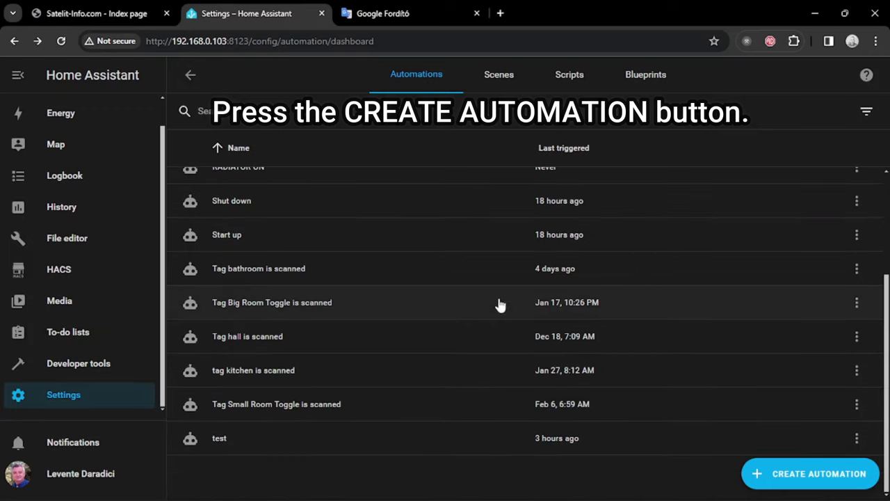
{"action": "scroll", "coordinate": [478, 322], "scroll_direction": "up", "scroll_amount": 3}
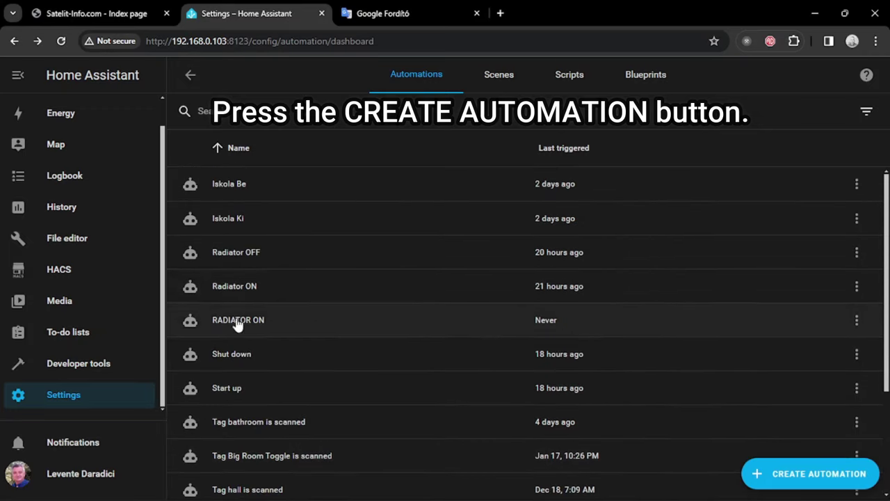
{"action": "scroll", "coordinate": [238, 324], "scroll_direction": "down", "scroll_amount": 3}
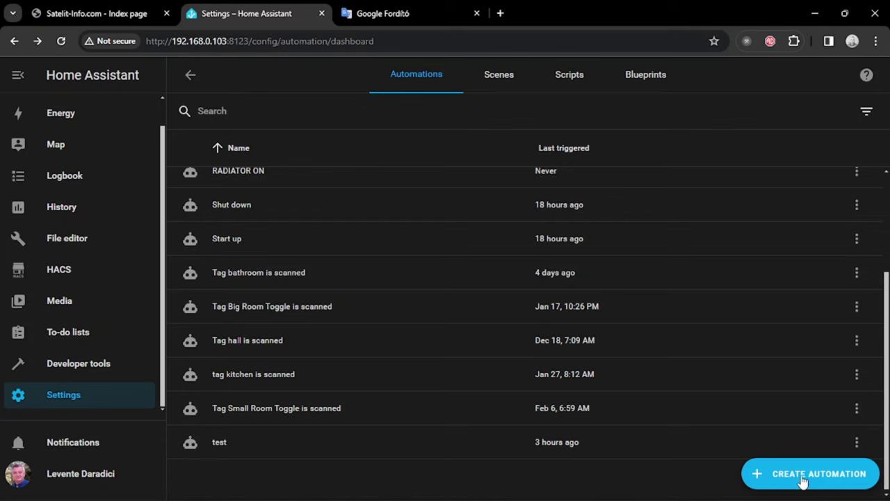
{"action": "left_click", "coordinate": [832, 478]}
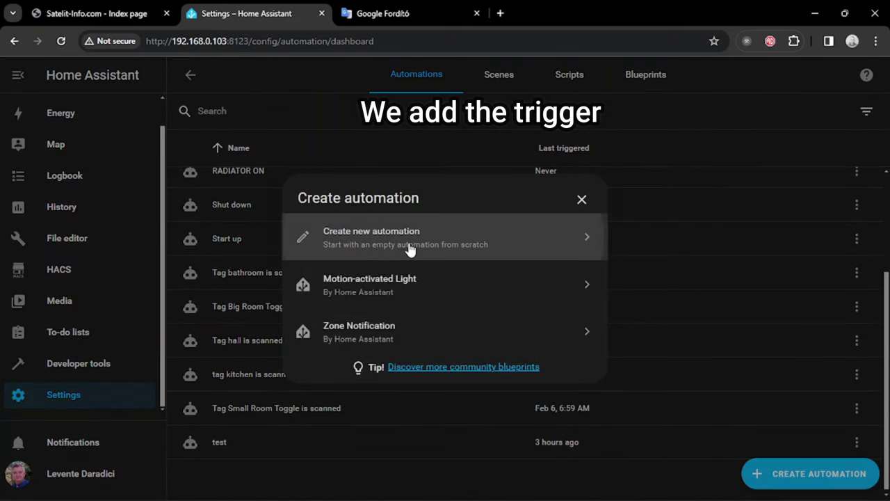
{"action": "left_click", "coordinate": [409, 248]}
{"action": "left_click", "coordinate": [265, 182]}
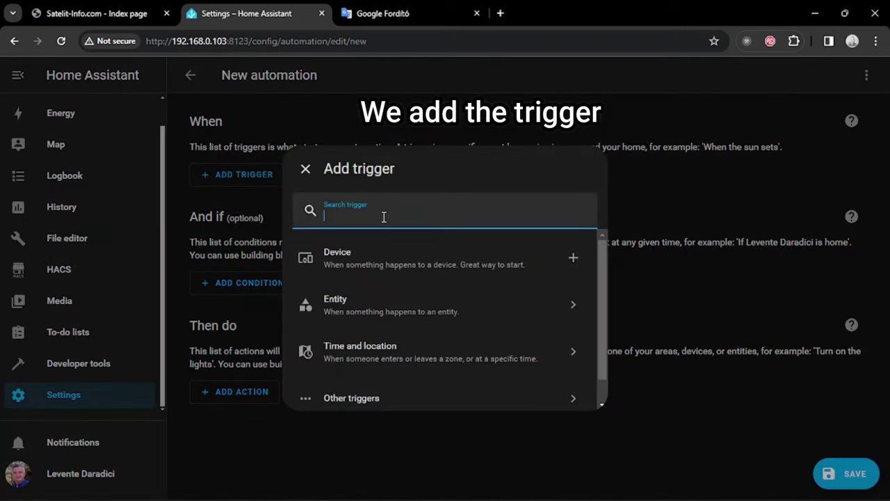
{"action": "type", "text": "meter"}
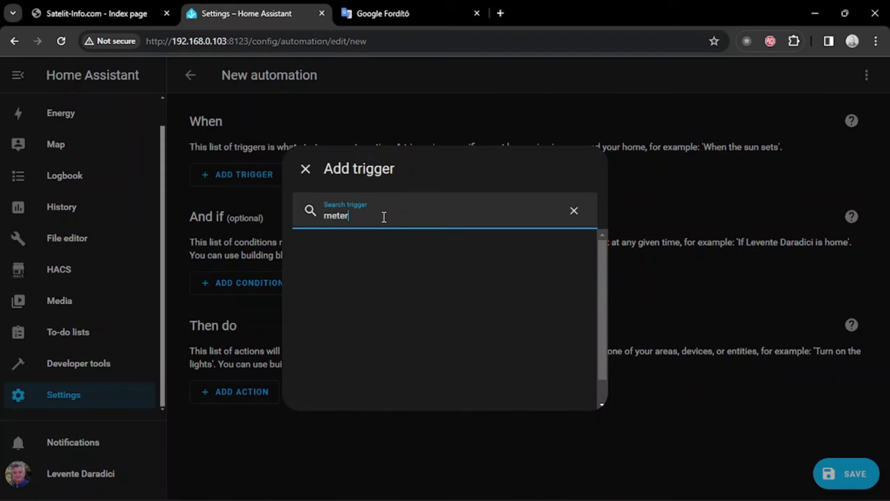
{"action": "key", "text": "BackSpace"}
{"action": "key", "text": "BackSpace"}
{"action": "key", "text": "BackSpace"}
{"action": "key", "text": "BackSpace"}
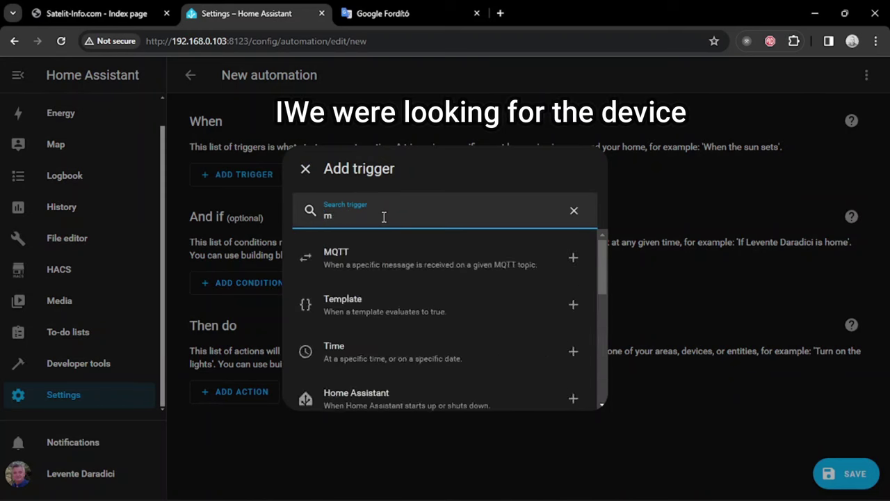
Add a device trigger for the Power meter and set it to Active power power changes
{"action": "left_click", "coordinate": [396, 268]}
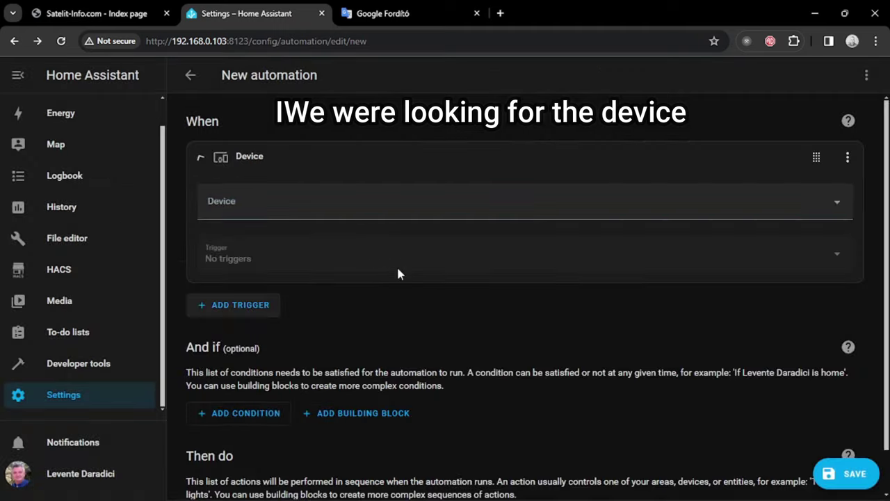
{"action": "left_click", "coordinate": [347, 200]}
{"action": "type", "text": "met"}
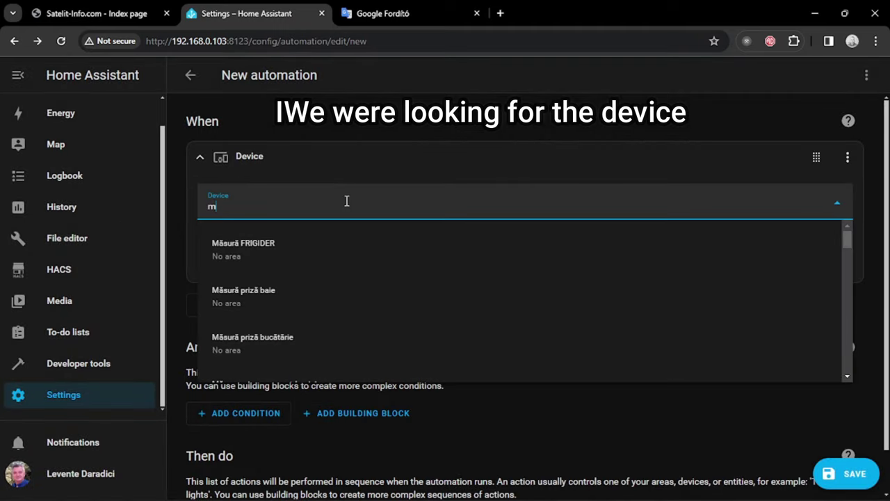
{"action": "left_click", "coordinate": [290, 254]}
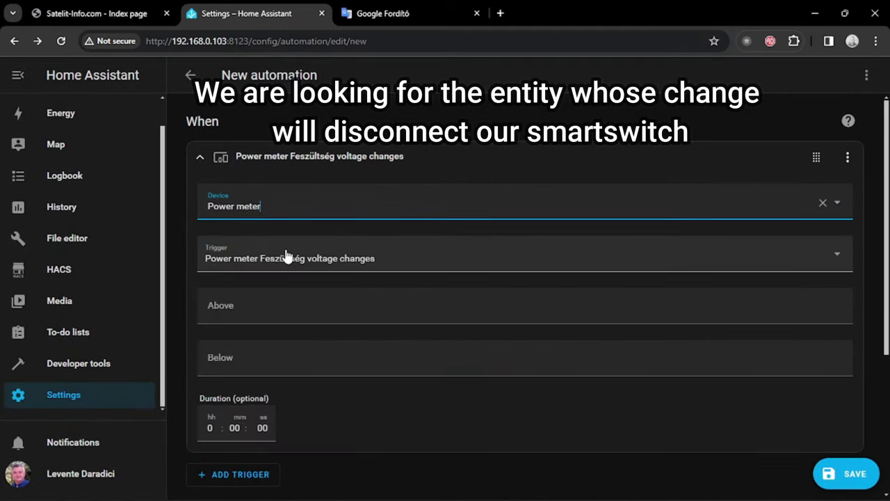
{"action": "left_click", "coordinate": [828, 259]}
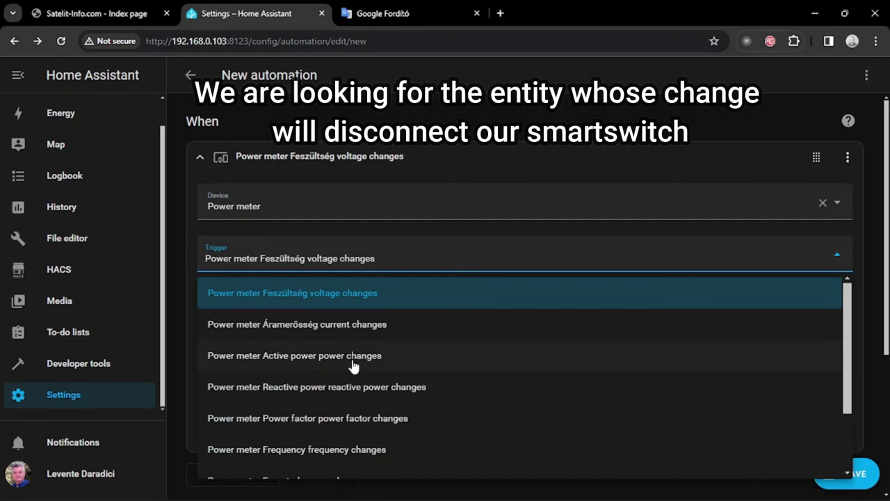
{"action": "left_click", "coordinate": [303, 364]}
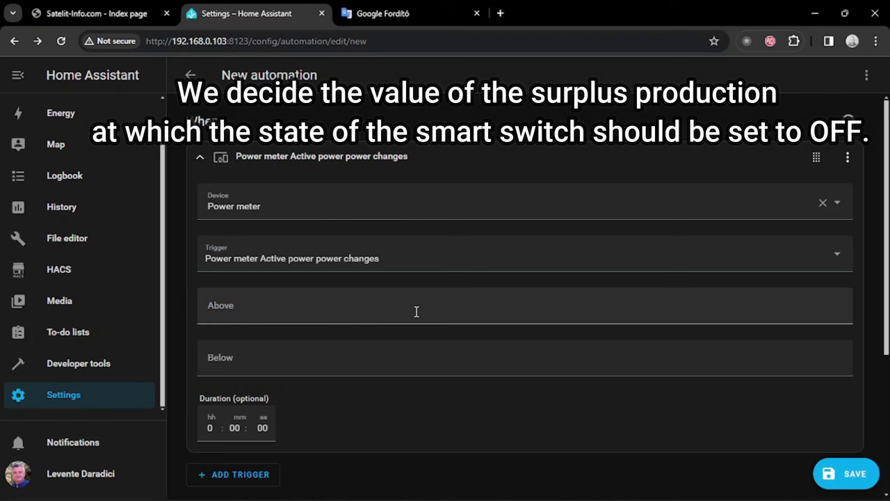
Set the Active power trigger's Below threshold to 50 W
{"action": "left_click", "coordinate": [362, 360]}
{"action": "type", "text": "50"}
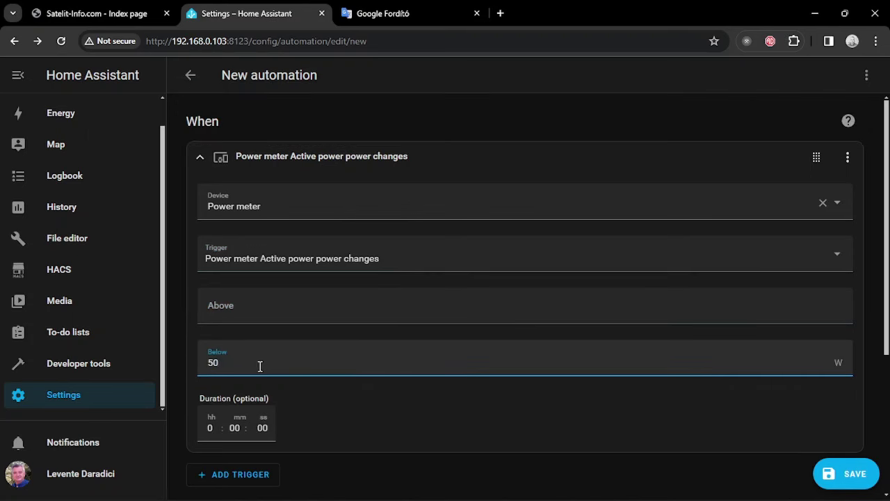
{"action": "key", "text": "ctrl+a"}
Add a device condition for the Radiator and set it to "Radiator is on"
{"action": "scroll", "coordinate": [544, 369], "scroll_direction": "down", "scroll_amount": 3}
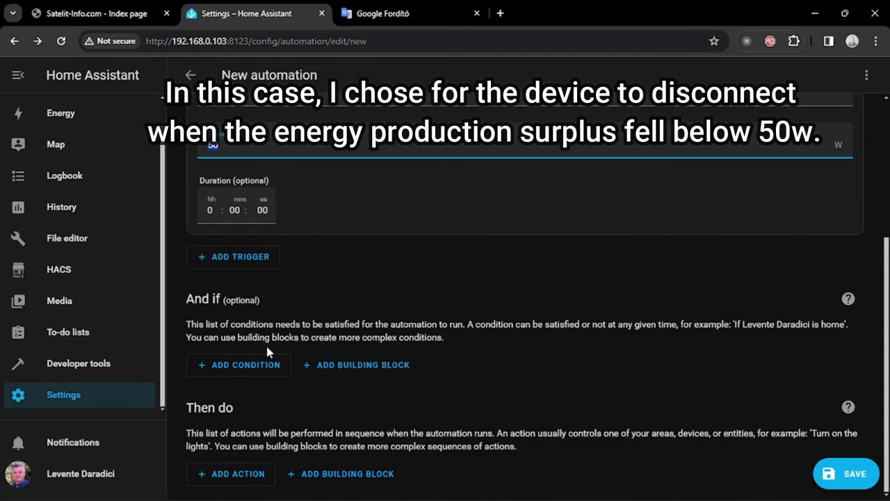
{"action": "left_click", "coordinate": [255, 368]}
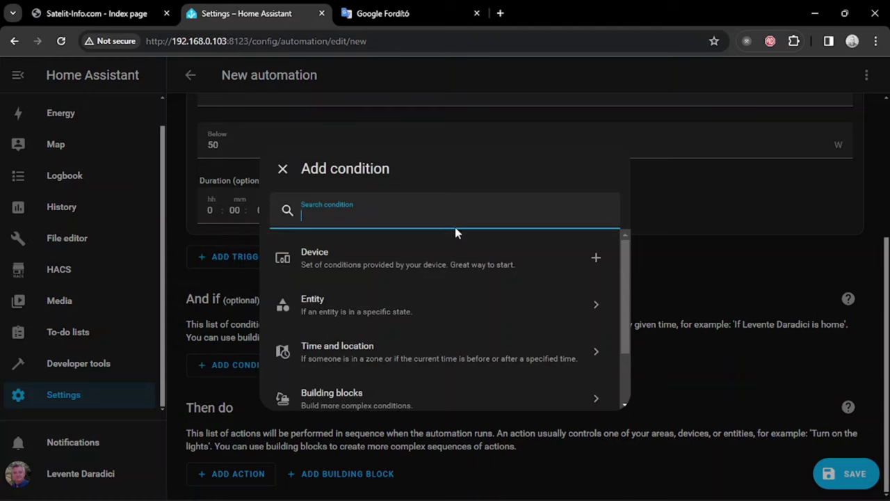
{"action": "left_click", "coordinate": [402, 263]}
{"action": "left_click", "coordinate": [360, 369]}
{"action": "type", "text": "rad"}
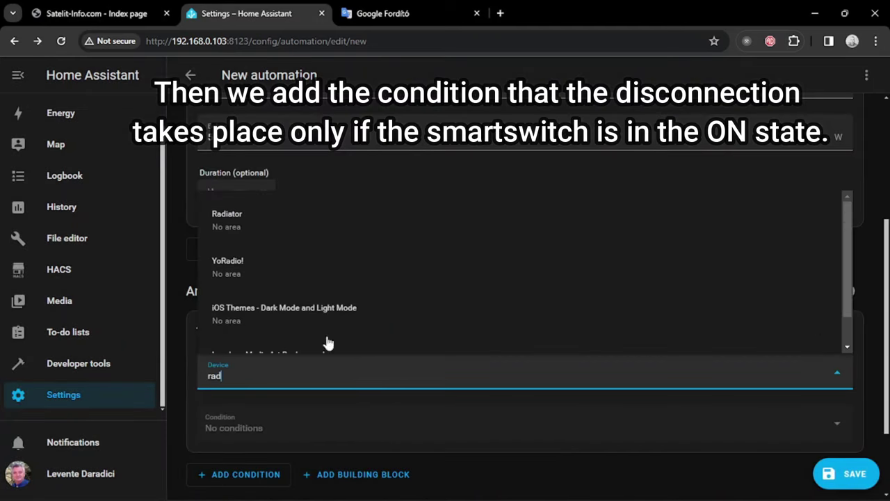
{"action": "left_click", "coordinate": [261, 227]}
{"action": "scroll", "coordinate": [668, 348], "scroll_direction": "down", "scroll_amount": 2}
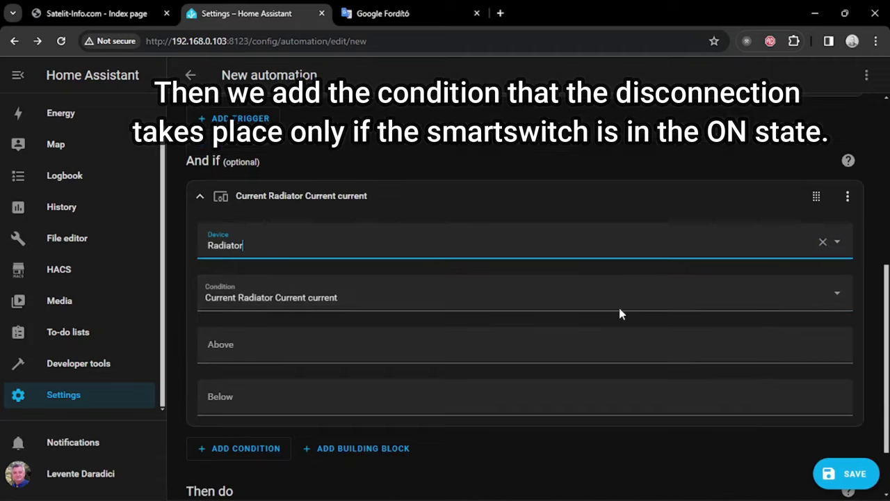
{"action": "left_click", "coordinate": [835, 297]}
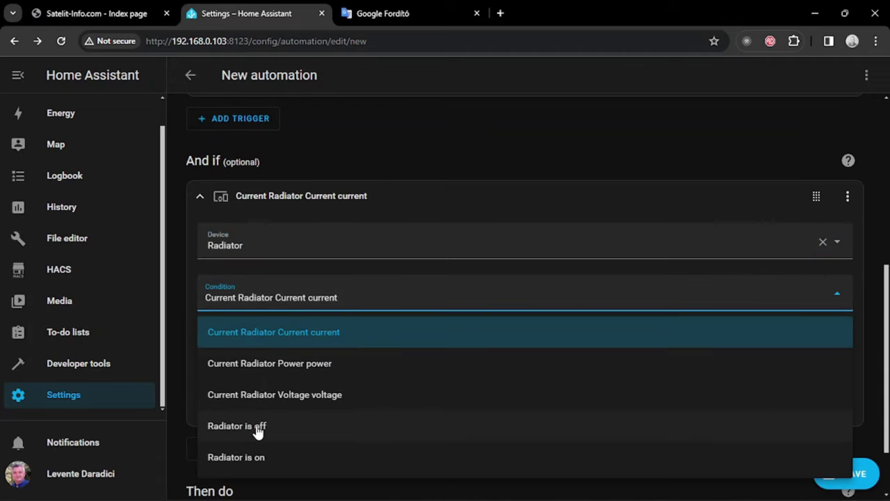
{"action": "left_click", "coordinate": [246, 460]}
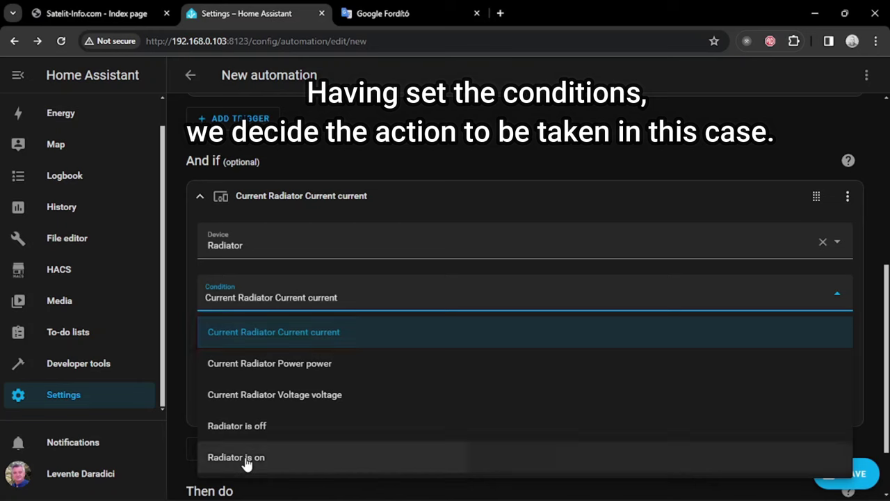
Add a device action for the Radiator that performs "Turn off Radiator"
{"action": "scroll", "coordinate": [417, 330], "scroll_direction": "down", "scroll_amount": 1}
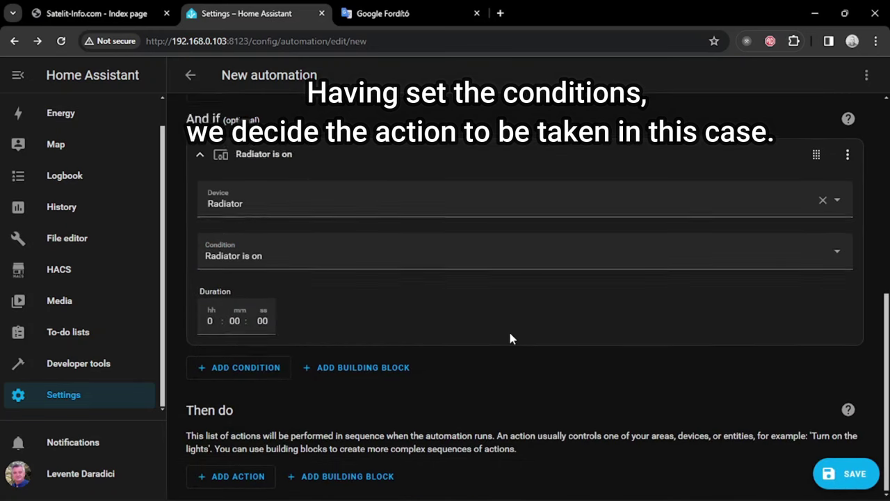
{"action": "left_click", "coordinate": [251, 476]}
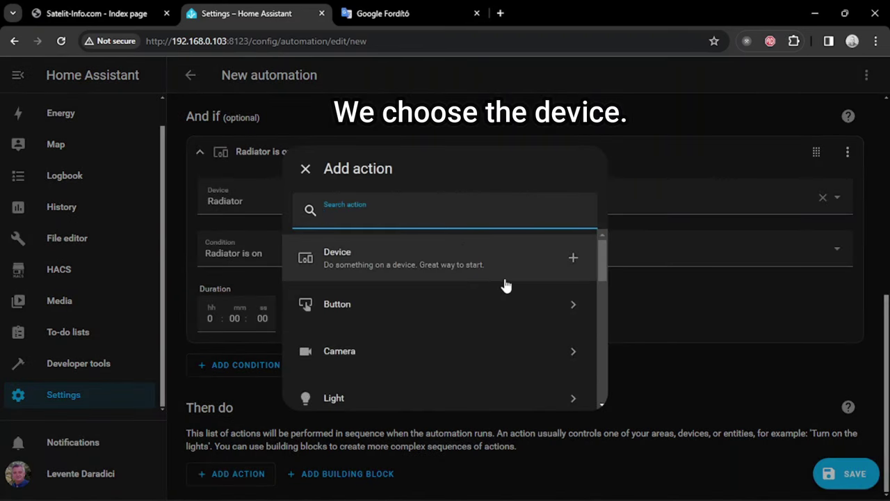
{"action": "left_click", "coordinate": [429, 269]}
{"action": "left_click", "coordinate": [369, 382]}
{"action": "type", "text": "rad"}
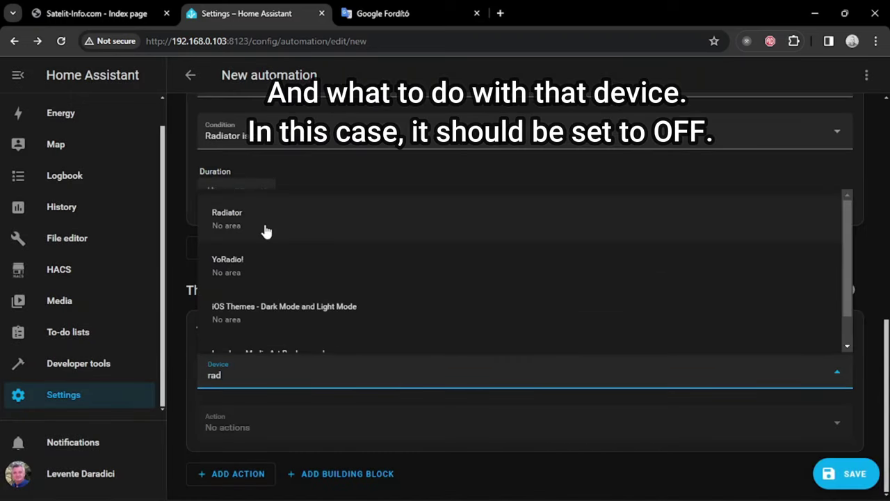
{"action": "left_click", "coordinate": [266, 221]}
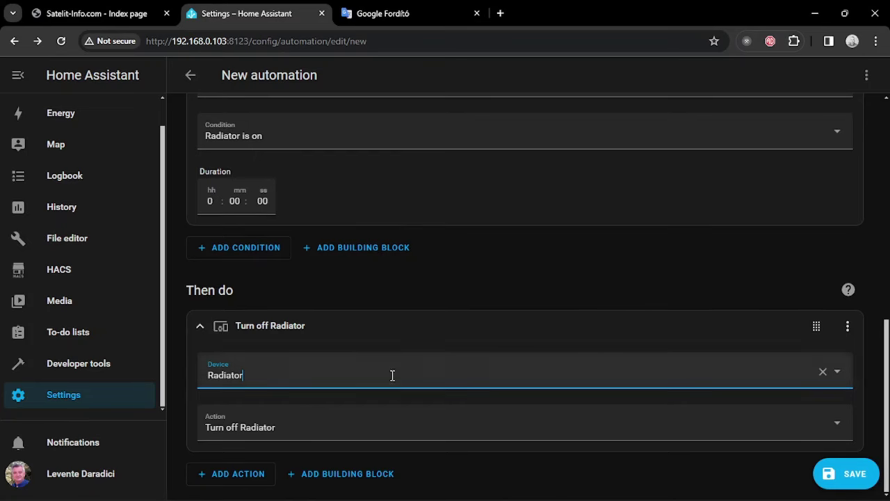
Add a second device action that sends a notification to the SM-M515F phone
{"action": "left_click", "coordinate": [233, 474]}
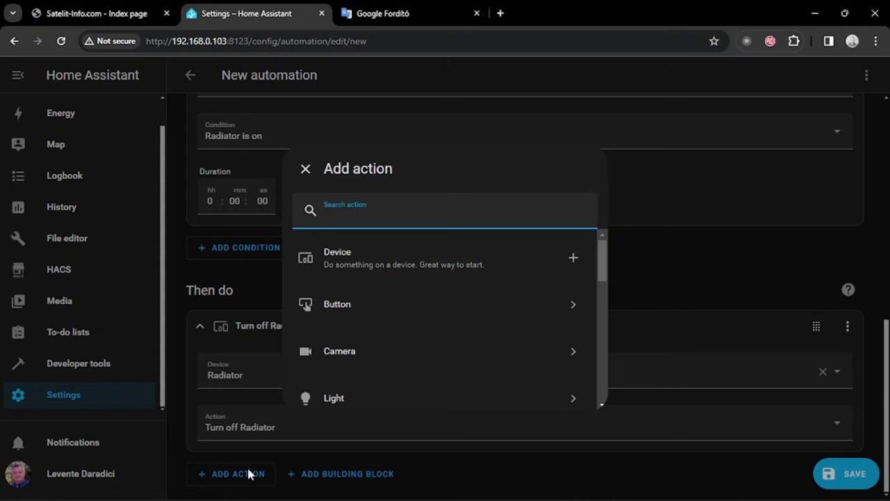
{"action": "left_click", "coordinate": [403, 268]}
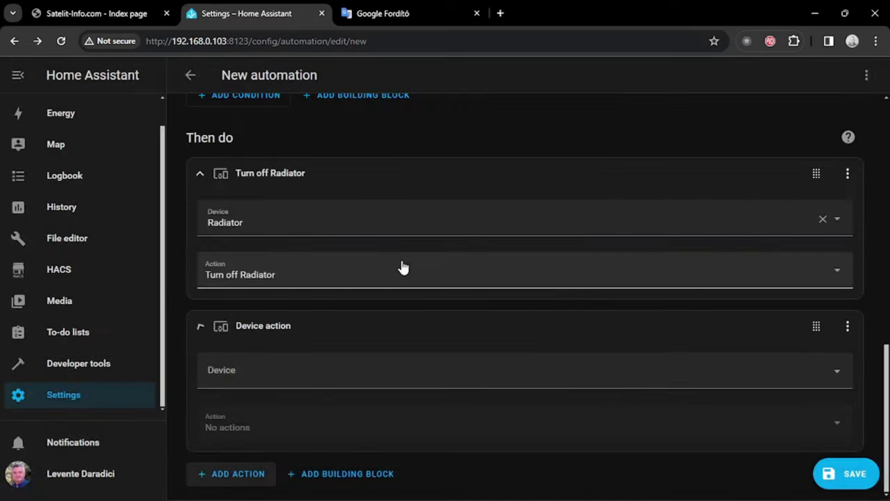
{"action": "left_click", "coordinate": [336, 379]}
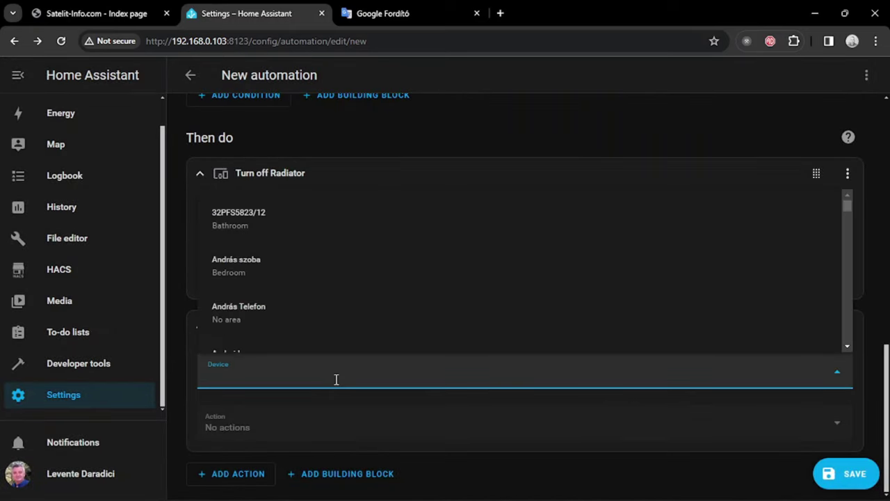
{"action": "type", "text": "m515"}
{"action": "left_click", "coordinate": [266, 329]}
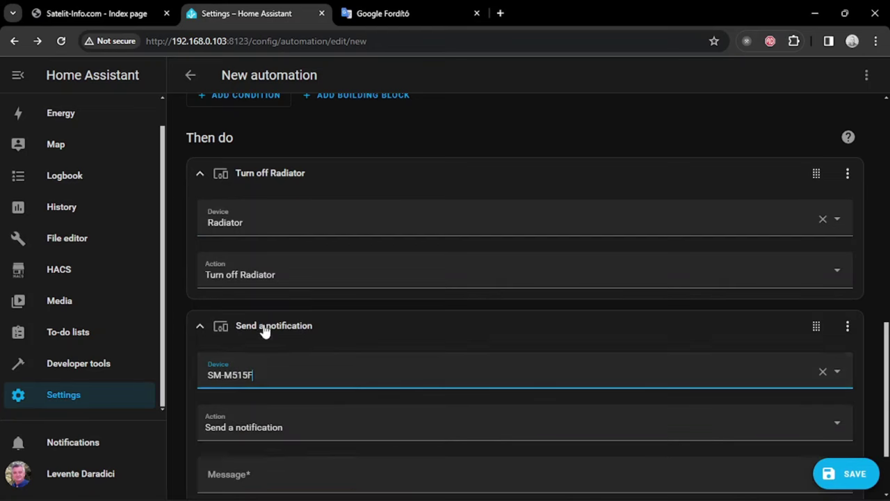
{"action": "scroll", "coordinate": [505, 378], "scroll_direction": "down", "scroll_amount": 2}
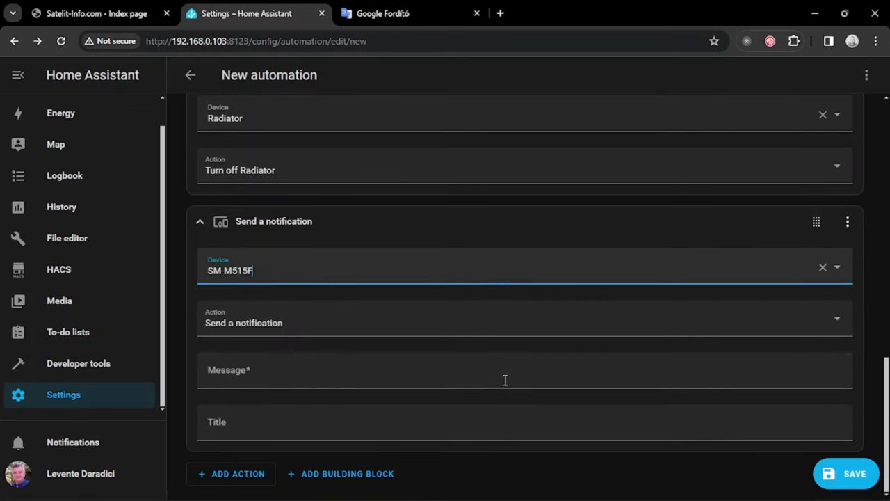
Set the notification title to "Radiator OFF!" and the message to "Radiator OFF! I disconnected the radiator because the energy surplus is below 50W!"
{"action": "left_click", "coordinate": [278, 378]}
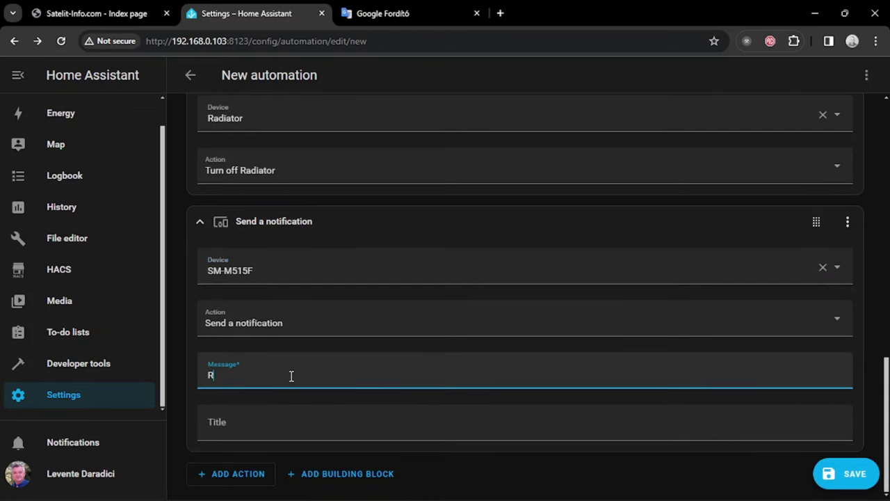
{"action": "type", "text": "Radiator OFF!"}
{"action": "key", "text": "Tab"}
{"action": "type", "text": "Radiator OFF!"}
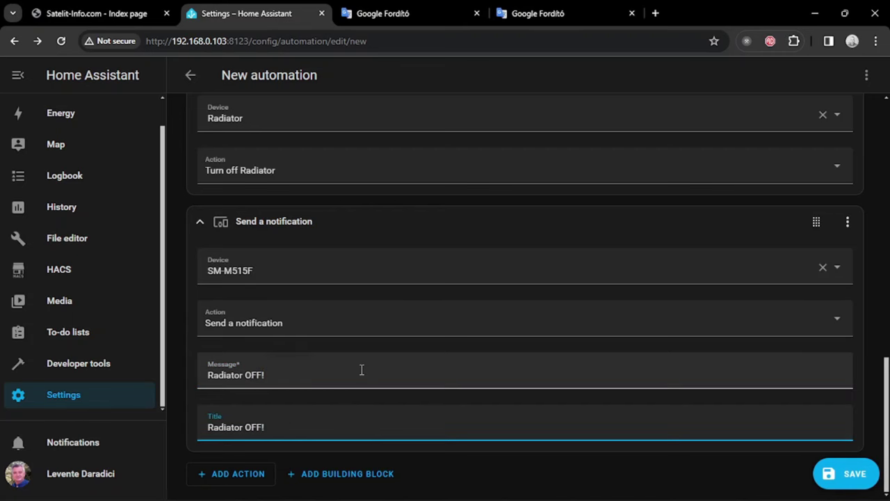
{"action": "left_click", "coordinate": [291, 372]}
{"action": "key", "text": "ctrl+a"}
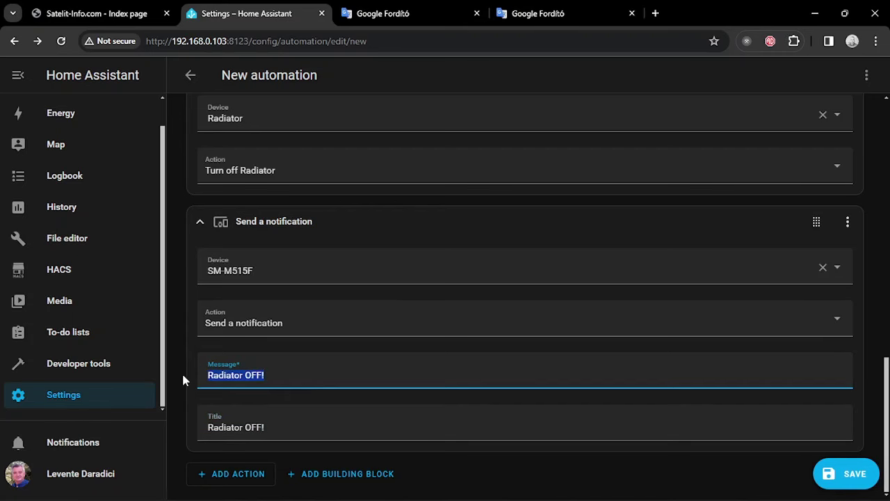
{"action": "type", "text": "Radiator OFF! I disconnected the radiator because the energy surplus is below 50W!"}
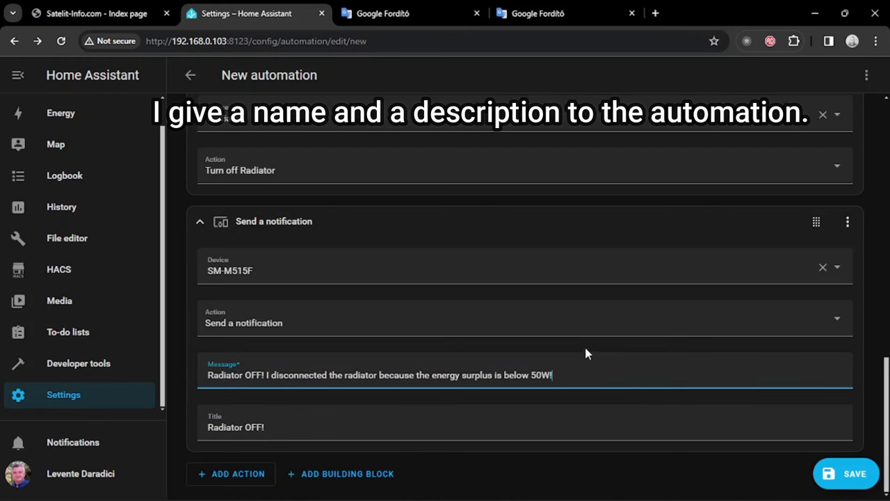
Save the automation as "RADIATOR OFF" with the description "Radiator OFF! I disconnected the radiator because the energy surplus is below 50W!"
{"action": "left_click", "coordinate": [860, 475]}
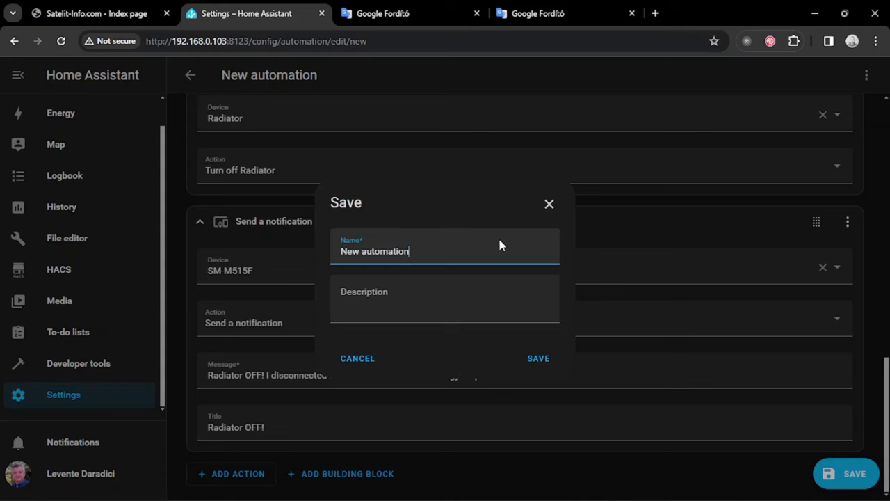
{"action": "type", "text": "AD"}
{"action": "key", "text": "ctrl+a"}
{"action": "type", "text": "RADIATO"}
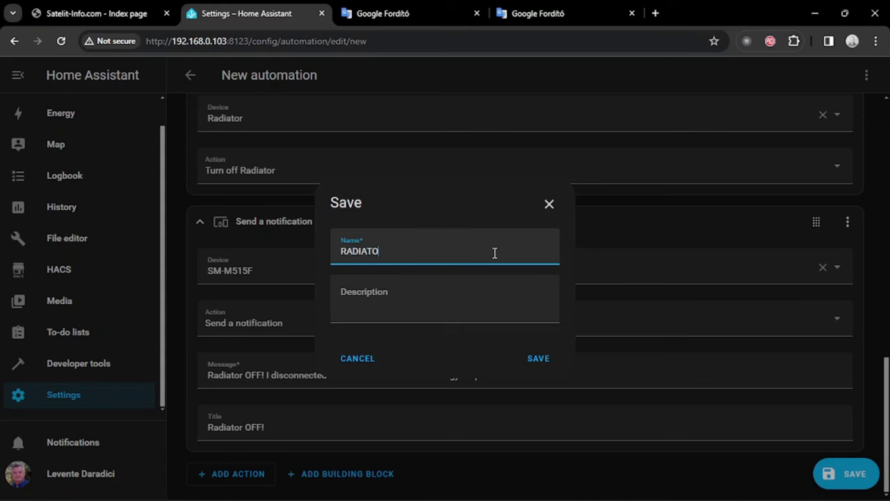
{"action": "type", "text": "R OFF"}
{"action": "key", "text": "Tab"}
{"action": "type", "text": "Radiator OFF! I disconnected the radiator because the energy surplus is below 50W!"}
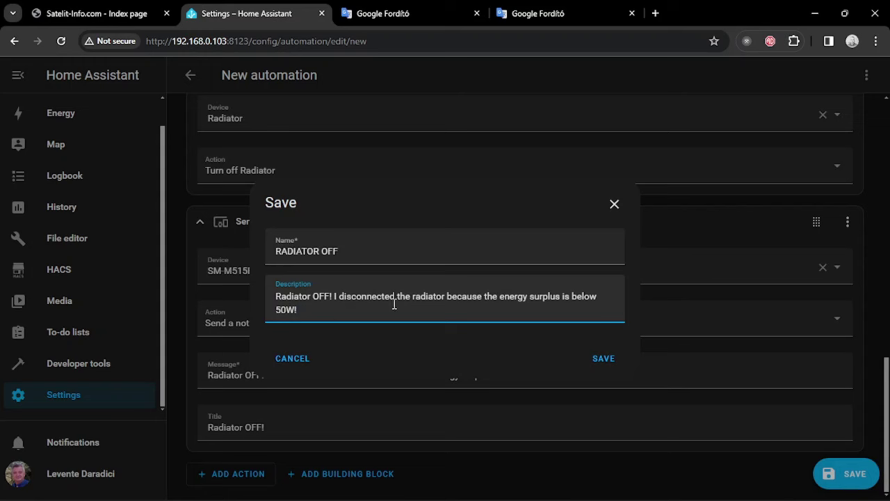
{"action": "left_click_drag", "start_coordinate": [312, 315], "coordinate": [266, 300]}
{"action": "left_click", "coordinate": [418, 361]}
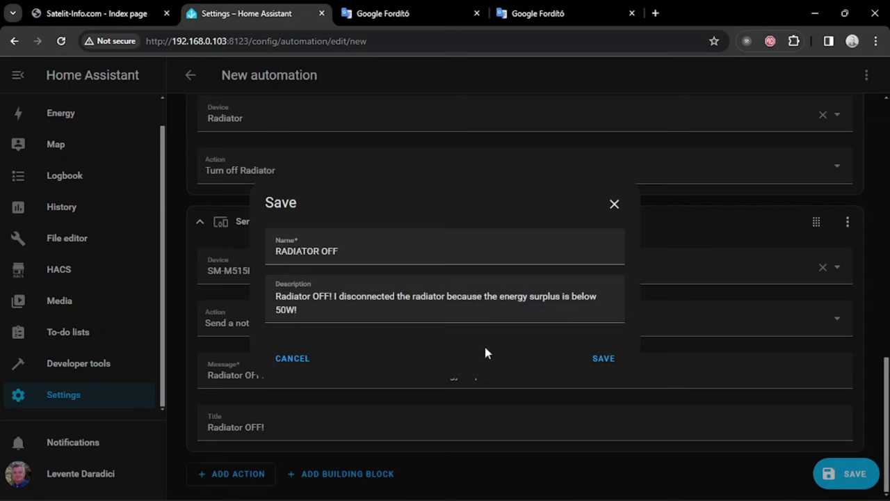
{"action": "left_click", "coordinate": [604, 361]}
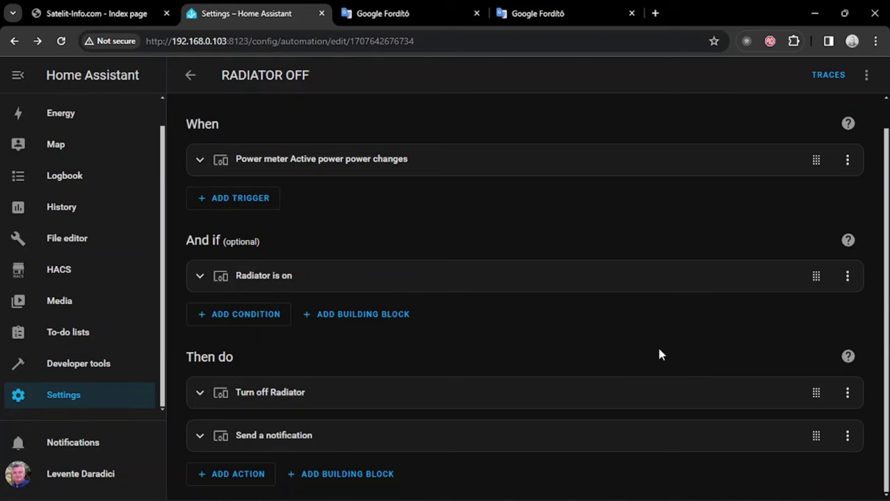
Return to the automations list and run the new, never-triggered RADIATOR OFF automation
{"action": "left_click", "coordinate": [188, 78]}
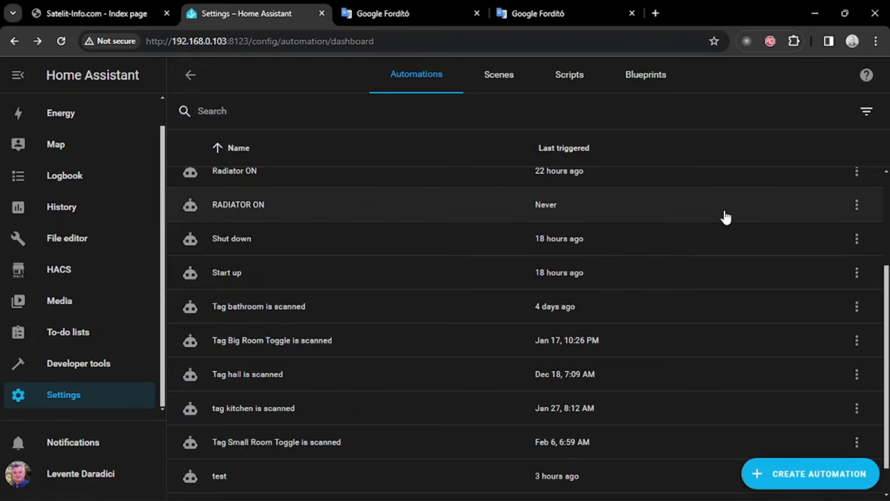
{"action": "scroll", "coordinate": [742, 256], "scroll_direction": "up", "scroll_amount": 2}
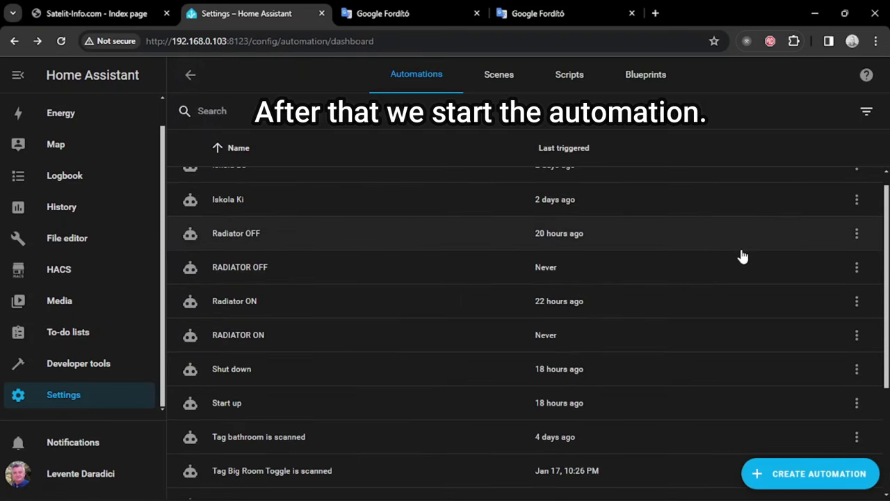
{"action": "left_click", "coordinate": [856, 271]}
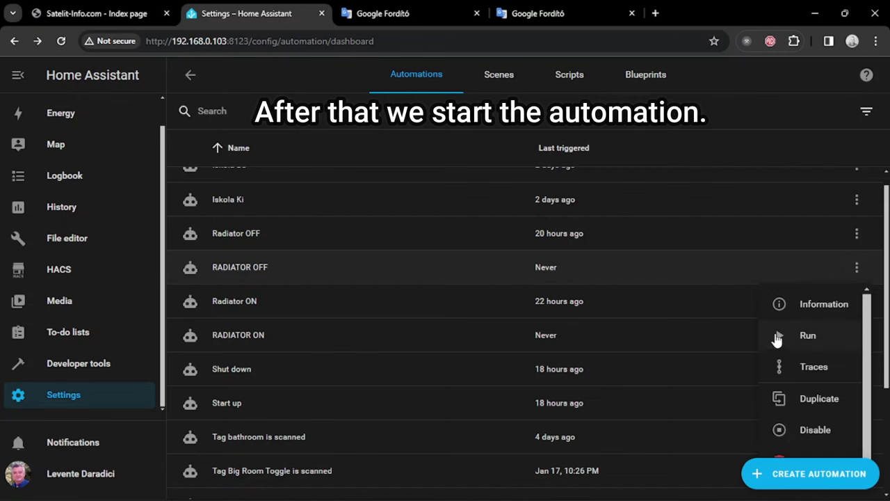
{"action": "left_click", "coordinate": [785, 337]}
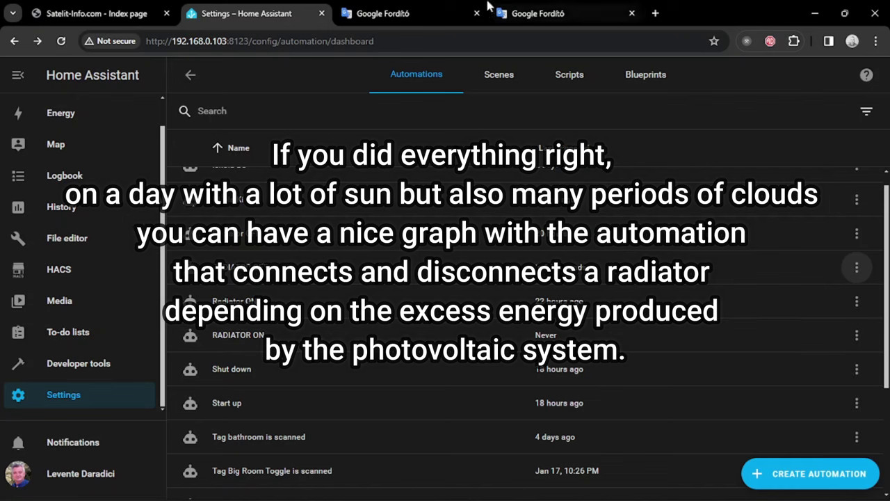